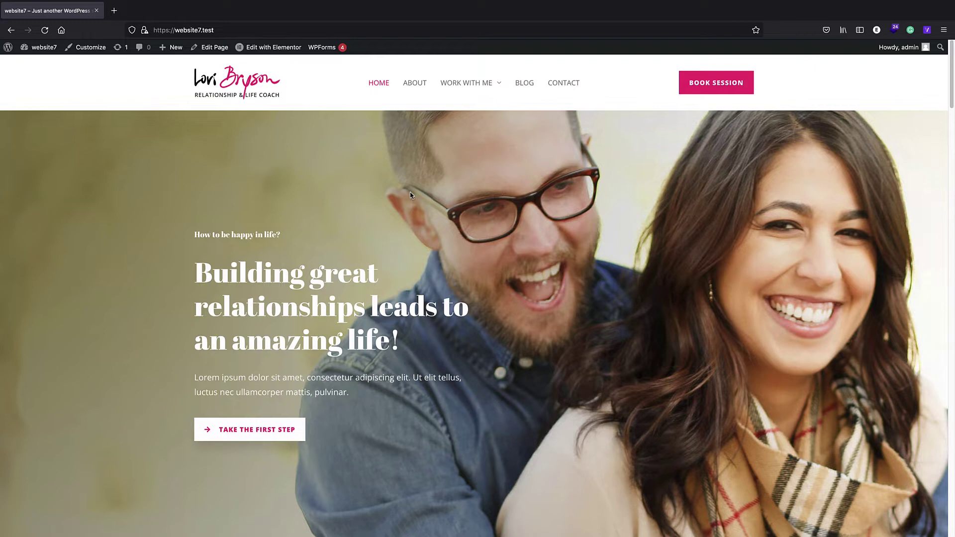
- Skim the Lori Bryson home page, then go to the admin's About WordPress page
{"action": "scroll", "coordinate": [411, 194], "scroll_direction": "down", "scroll_amount": 1}
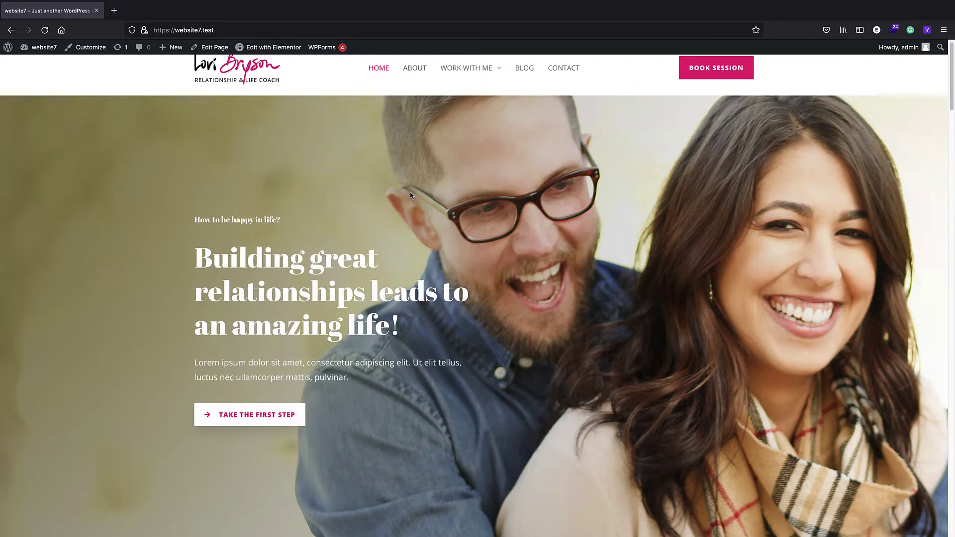
{"action": "scroll", "coordinate": [378, 199], "scroll_direction": "up", "scroll_amount": 1}
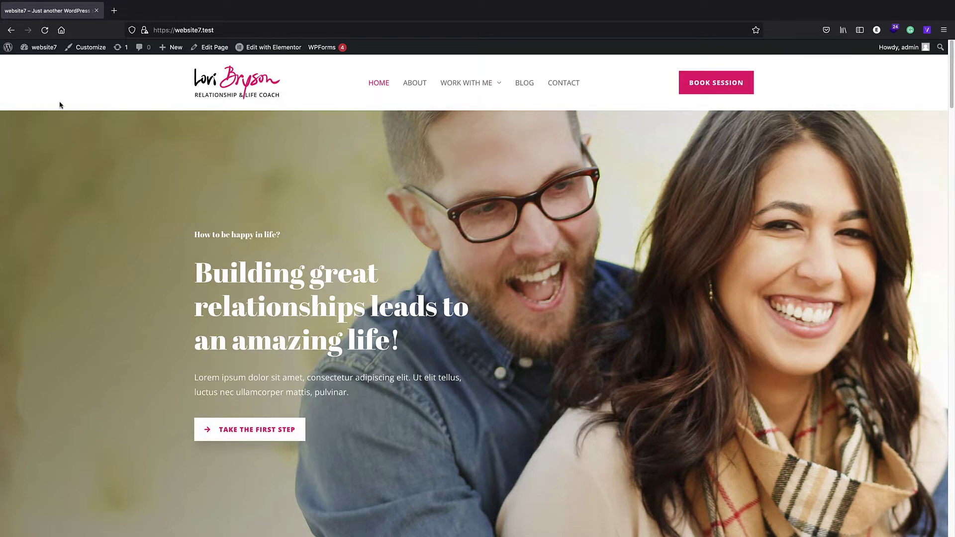
{"action": "left_click", "coordinate": [6, 50]}
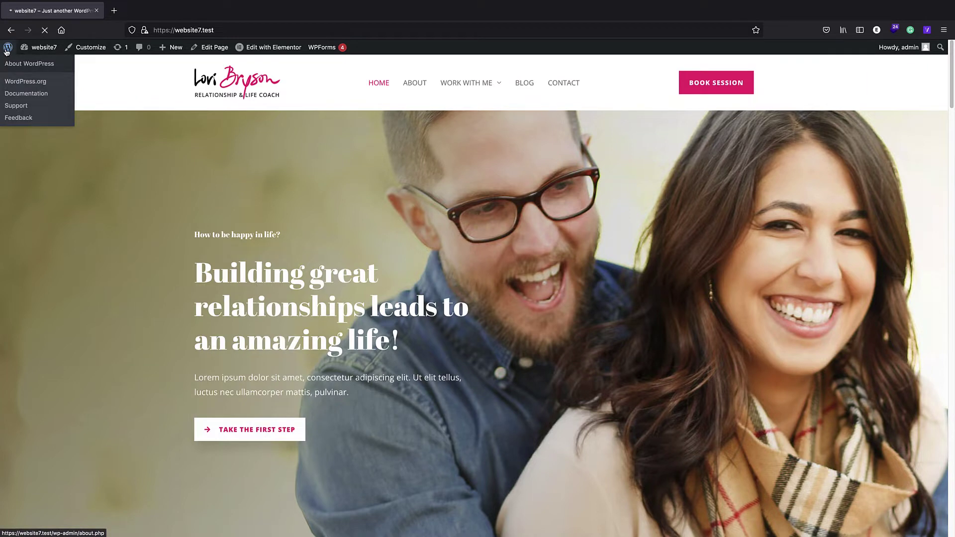
- In Plugins > Add New, search 'ultimate memb', then install and activate Ultimate Member
{"action": "mouse_move", "coordinate": [52, 215]}
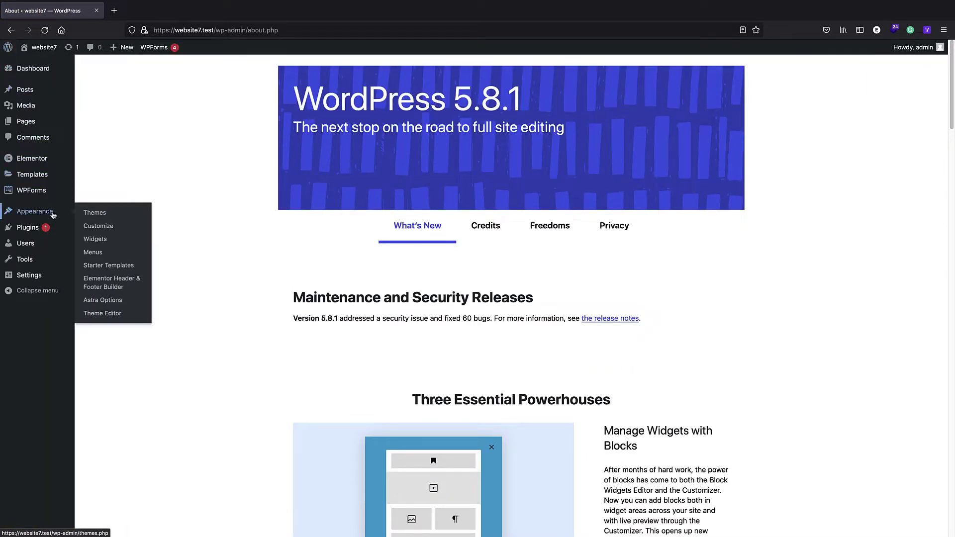
{"action": "mouse_move", "coordinate": [29, 227]}
{"action": "left_click", "coordinate": [120, 243]}
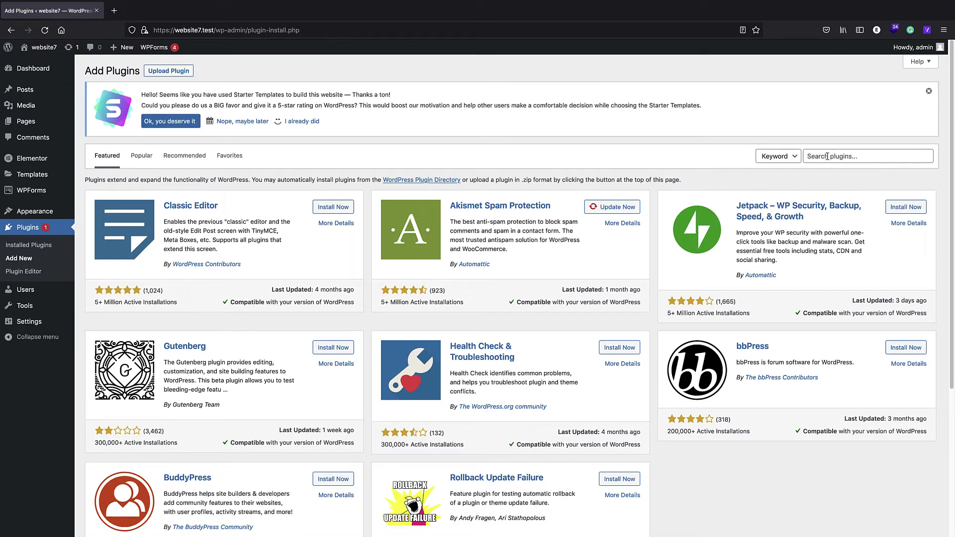
{"action": "left_click", "coordinate": [826, 157]}
{"action": "type", "text": "ul"}
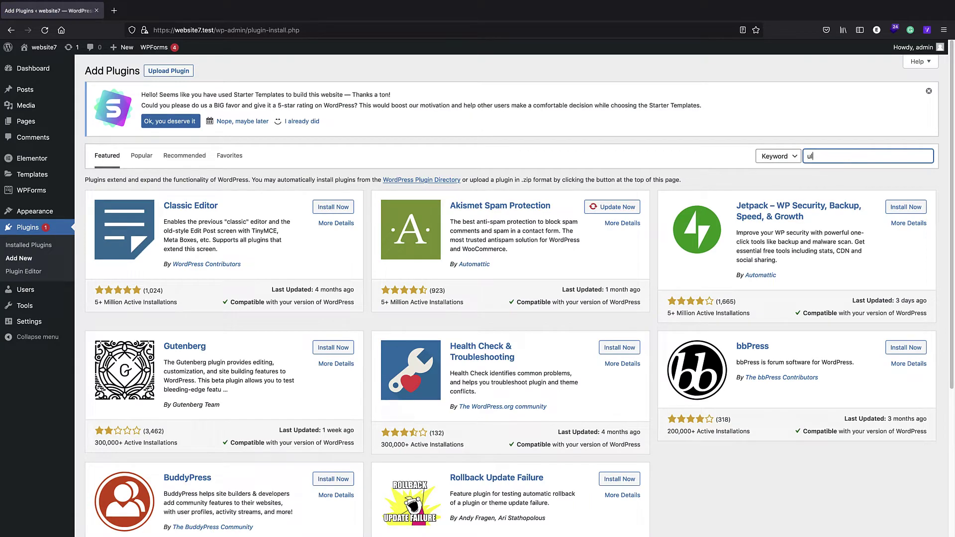
{"action": "type", "text": "tima"}
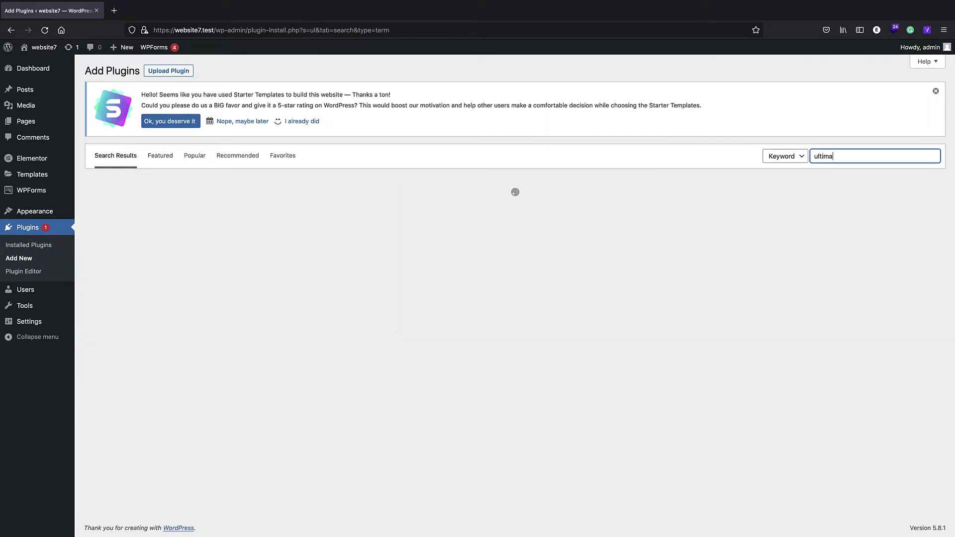
{"action": "type", "text": "te member"}
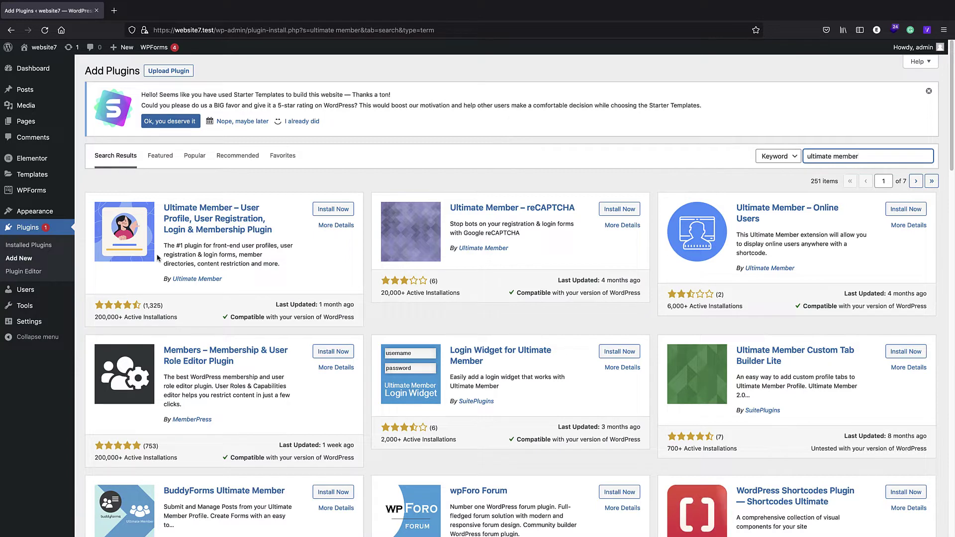
{"action": "left_click", "coordinate": [324, 209]}
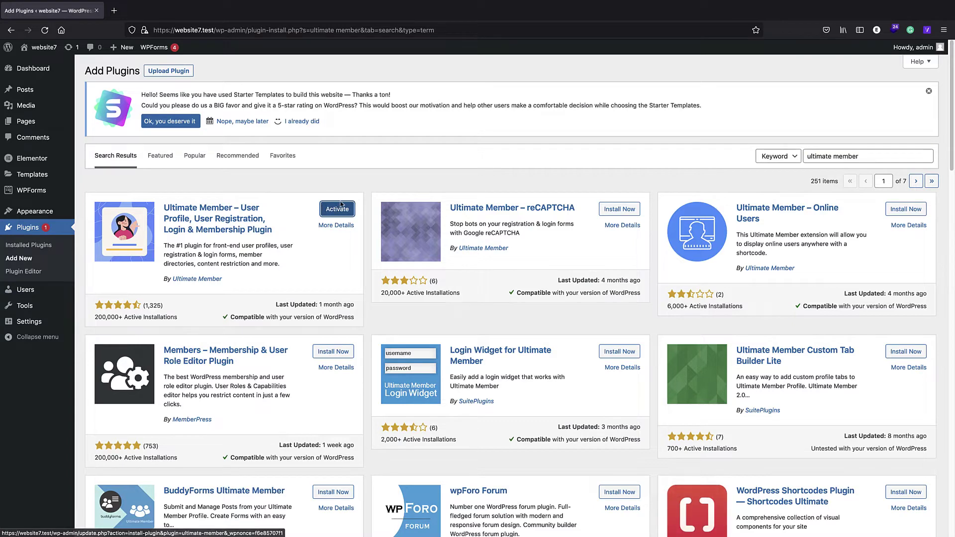
{"action": "left_click", "coordinate": [337, 209]}
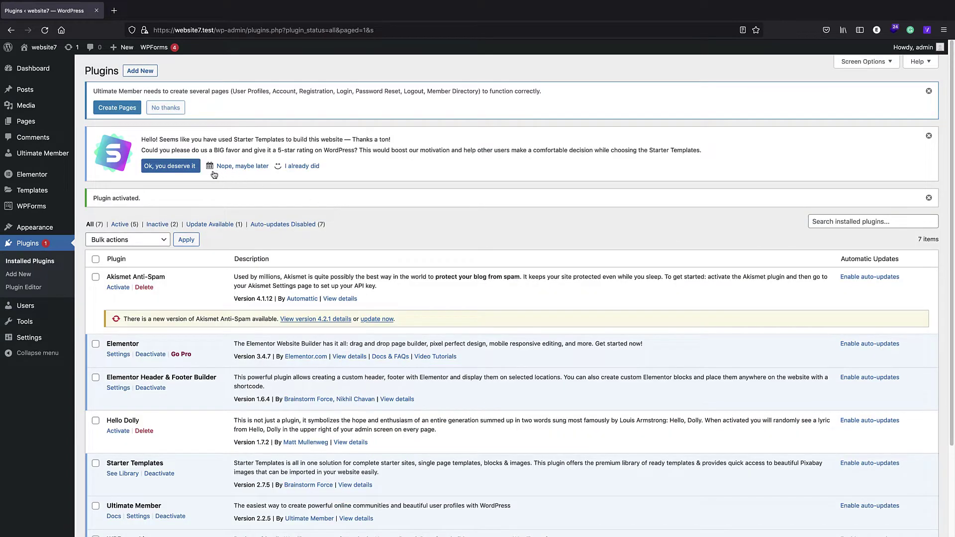
- Have Ultimate Member create its User, Login, Register and Account pages, save, and list all pages
{"action": "left_click", "coordinate": [62, 153]}
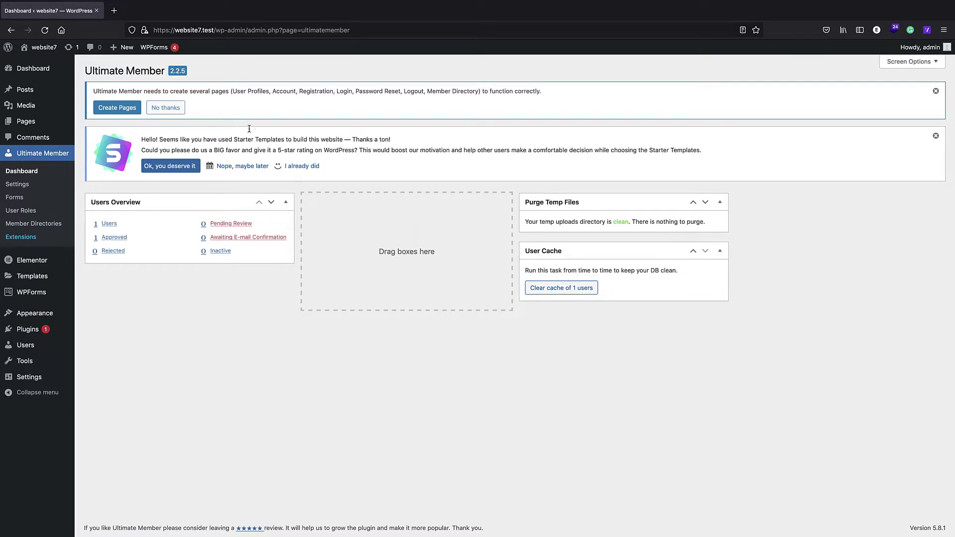
{"action": "left_click", "coordinate": [113, 110]}
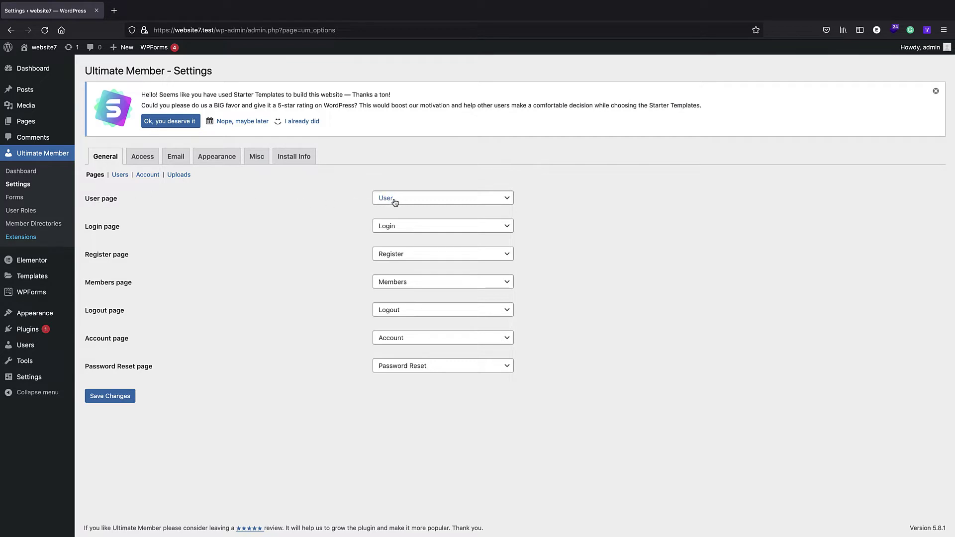
{"action": "left_click", "coordinate": [124, 397]}
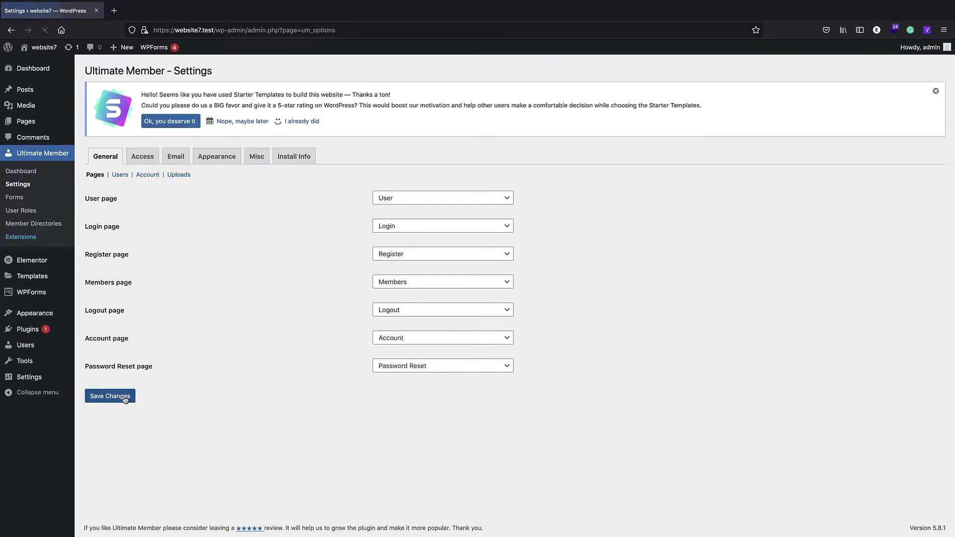
{"action": "mouse_move", "coordinate": [31, 124]}
{"action": "left_click", "coordinate": [96, 123]}
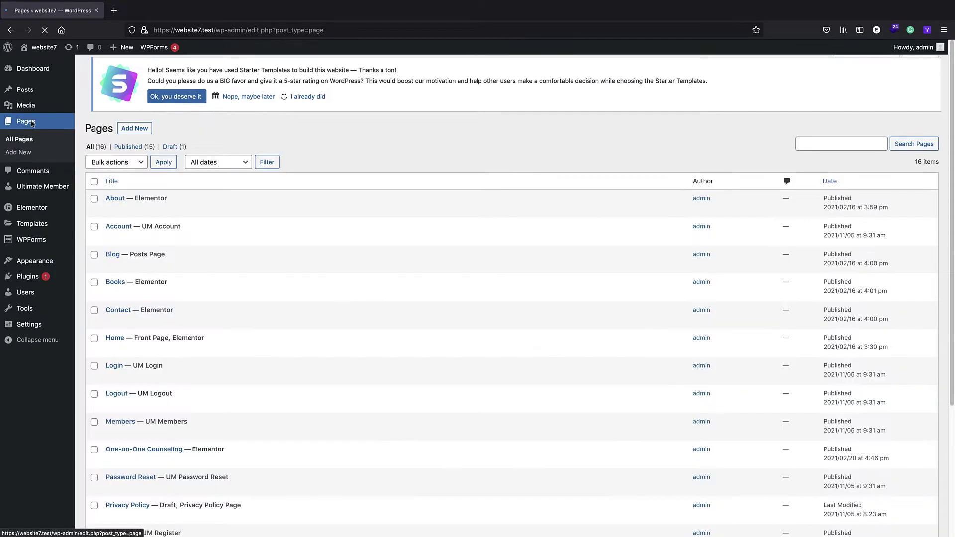
- Scroll through the Pages list to see the new Ultimate Member pages, then visit website7's front page
{"action": "scroll", "coordinate": [191, 193], "scroll_direction": "down", "scroll_amount": 2}
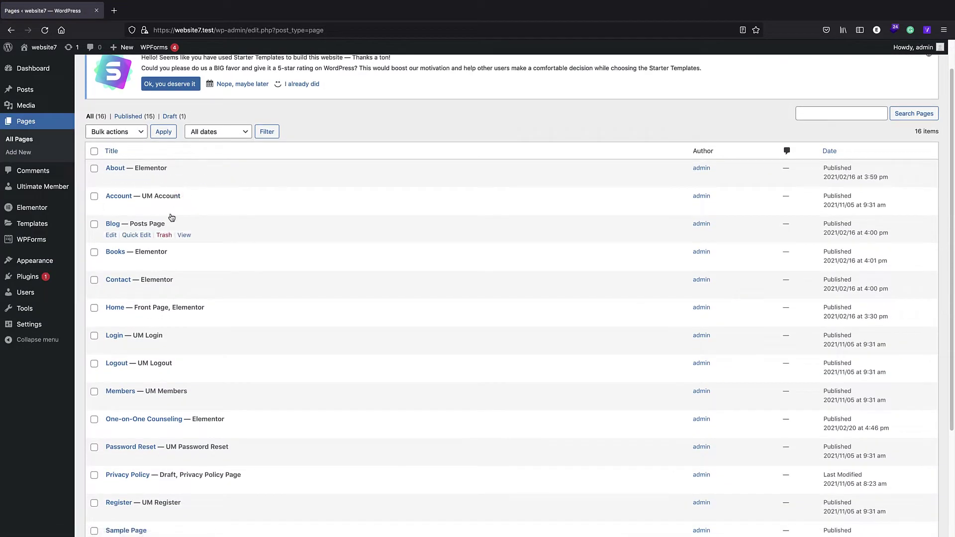
{"action": "scroll", "coordinate": [164, 321], "scroll_direction": "down", "scroll_amount": 1}
{"action": "scroll", "coordinate": [164, 321], "scroll_direction": "down", "scroll_amount": 2}
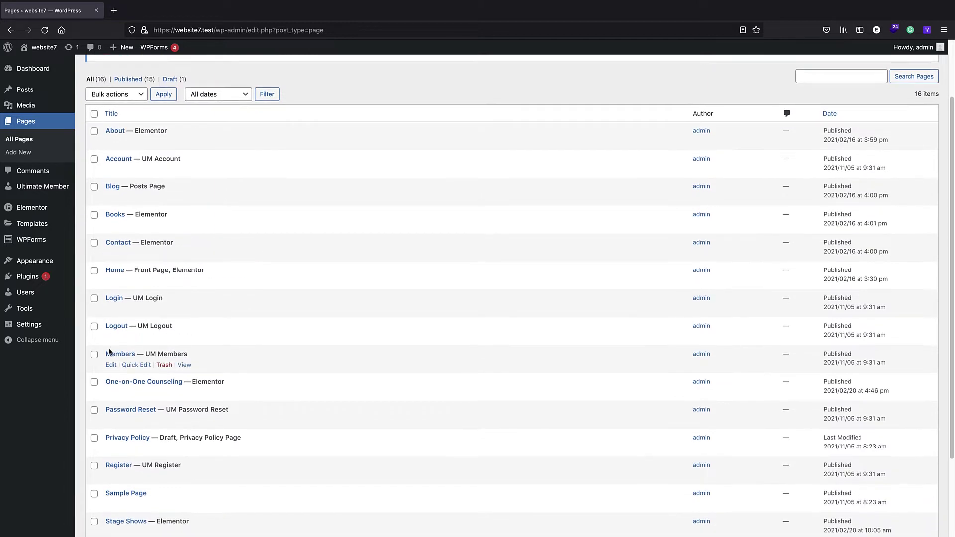
{"action": "scroll", "coordinate": [124, 324], "scroll_direction": "down", "scroll_amount": 2}
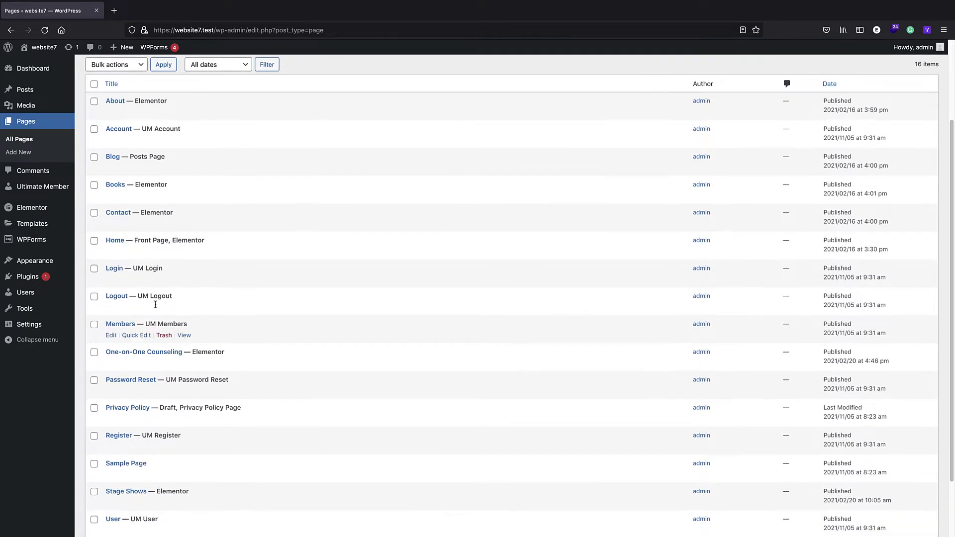
{"action": "scroll", "coordinate": [160, 379], "scroll_direction": "down", "scroll_amount": 1}
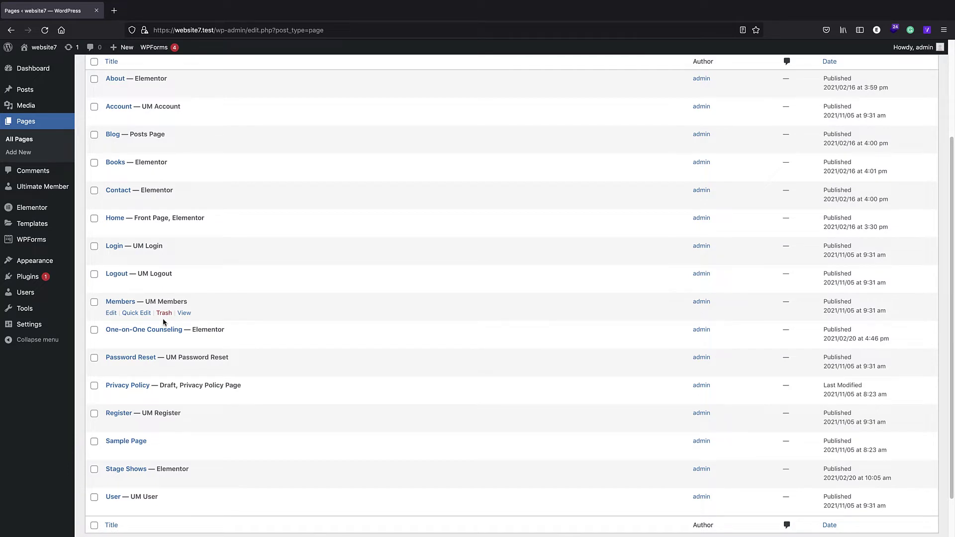
{"action": "mouse_move", "coordinate": [54, 189]}
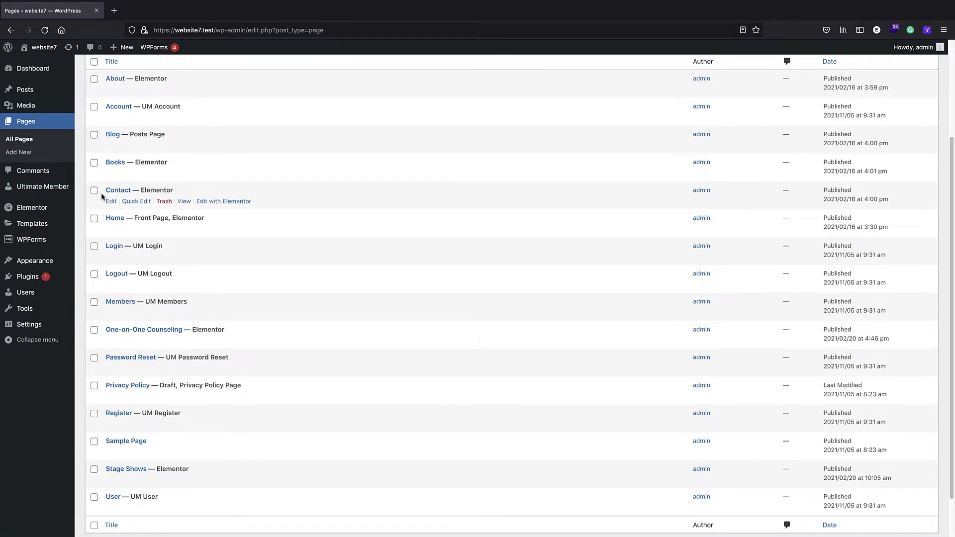
{"action": "left_click", "coordinate": [42, 52]}
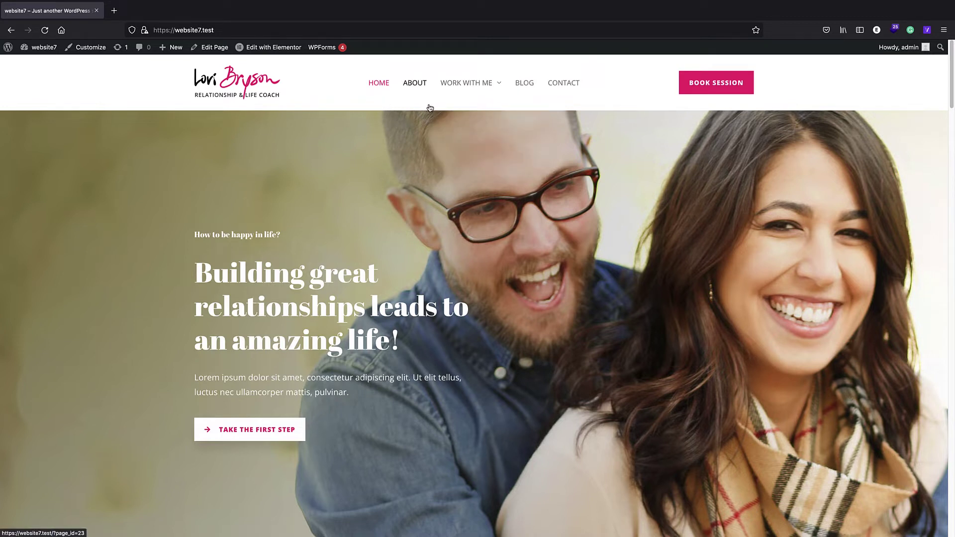
- In Appearance > Menus, load 'Menu (Primary Menu, Off-Canvas Menu)' for editing instead of Footer Menu
{"action": "left_click", "coordinate": [8, 47]}
{"action": "mouse_move", "coordinate": [42, 212]}
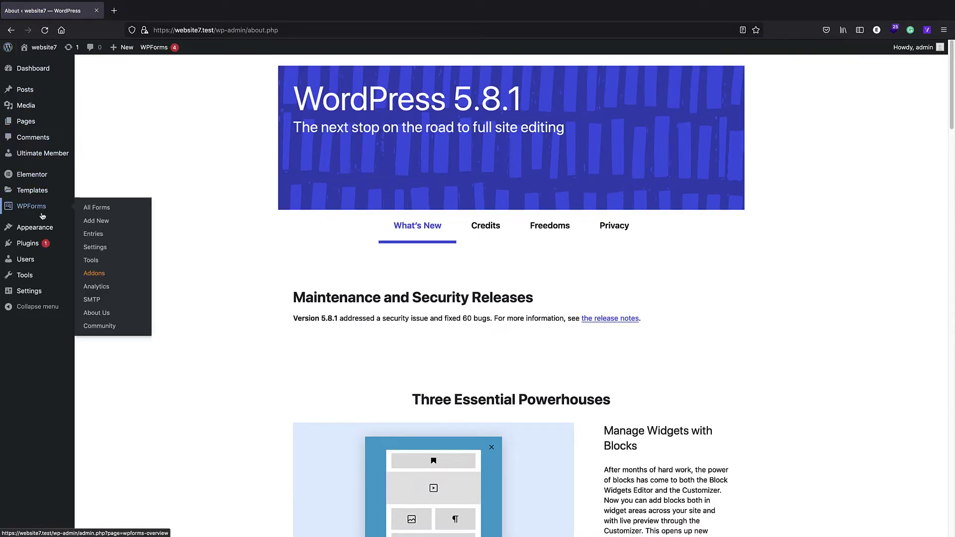
{"action": "mouse_move", "coordinate": [52, 227]}
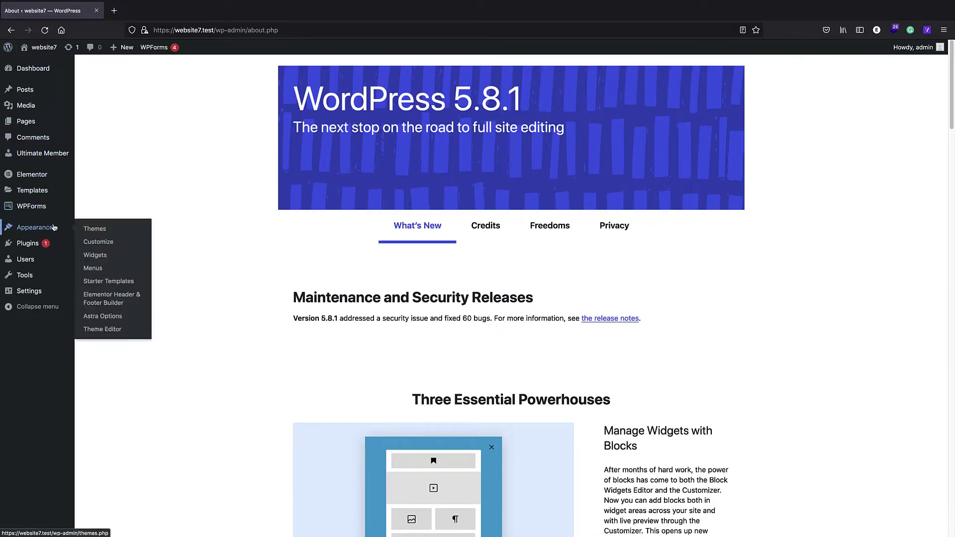
{"action": "left_click", "coordinate": [113, 270]}
{"action": "scroll", "coordinate": [248, 179], "scroll_direction": "down", "scroll_amount": 1}
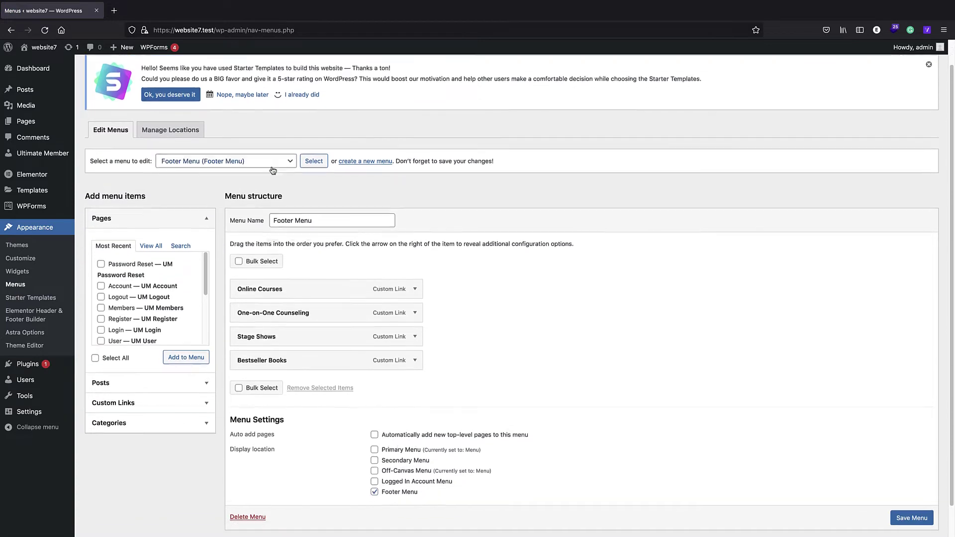
{"action": "left_click", "coordinate": [229, 150]}
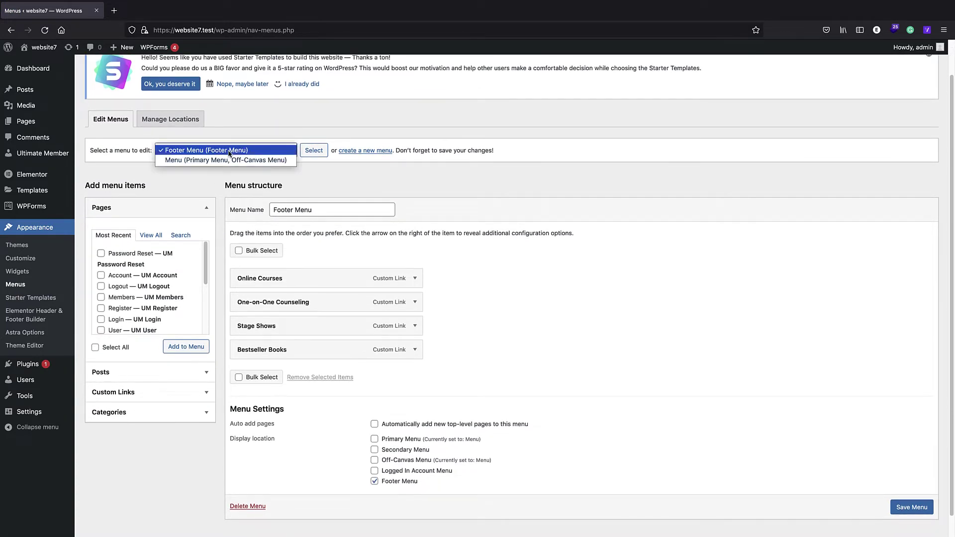
{"action": "left_click", "coordinate": [230, 152]}
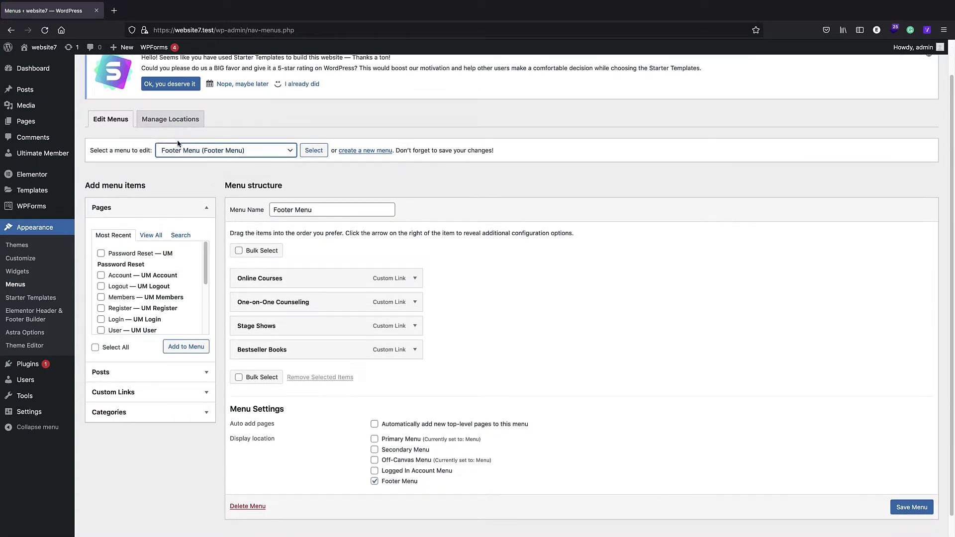
{"action": "left_click", "coordinate": [199, 151]}
{"action": "left_click", "coordinate": [198, 152]}
{"action": "left_click", "coordinate": [199, 151]}
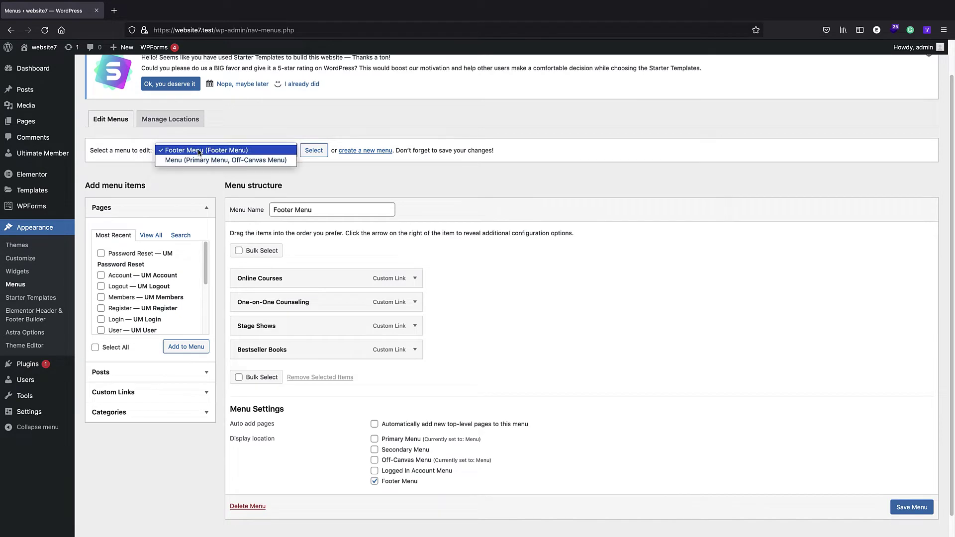
{"action": "left_click", "coordinate": [209, 160]}
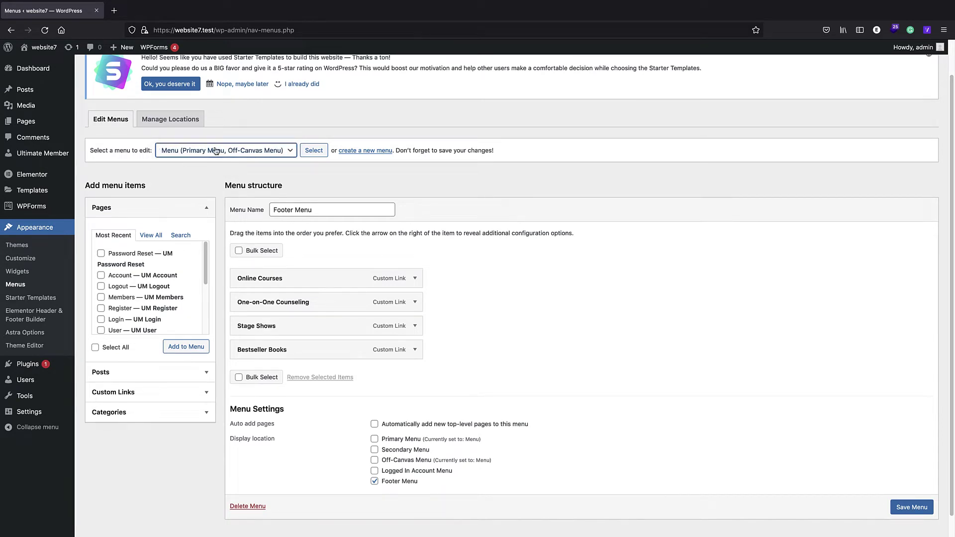
{"action": "left_click", "coordinate": [314, 150]}
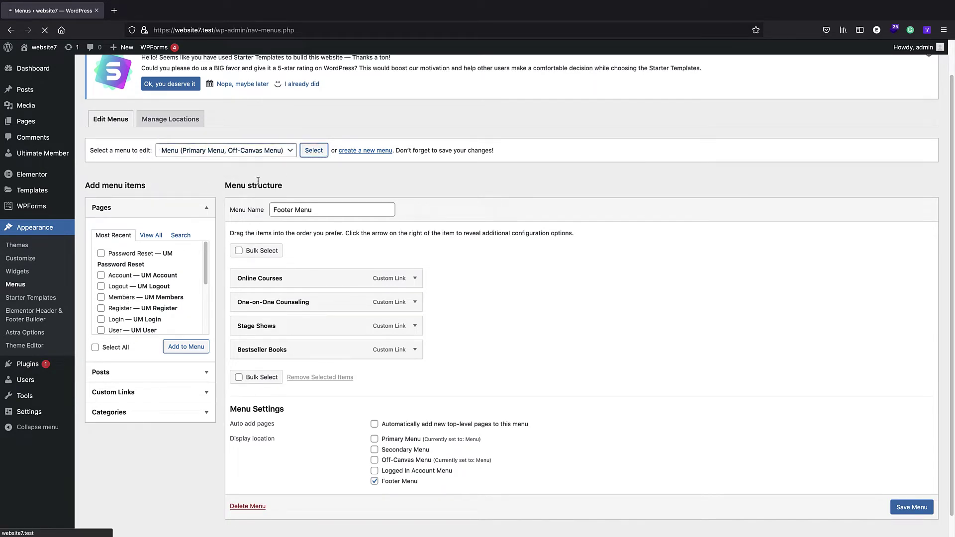
- Add the Account, Register, User, Login and Logout pages to the main menu
{"action": "scroll", "coordinate": [173, 217], "scroll_direction": "up", "scroll_amount": 1}
{"action": "scroll", "coordinate": [174, 218], "scroll_direction": "down", "scroll_amount": 1}
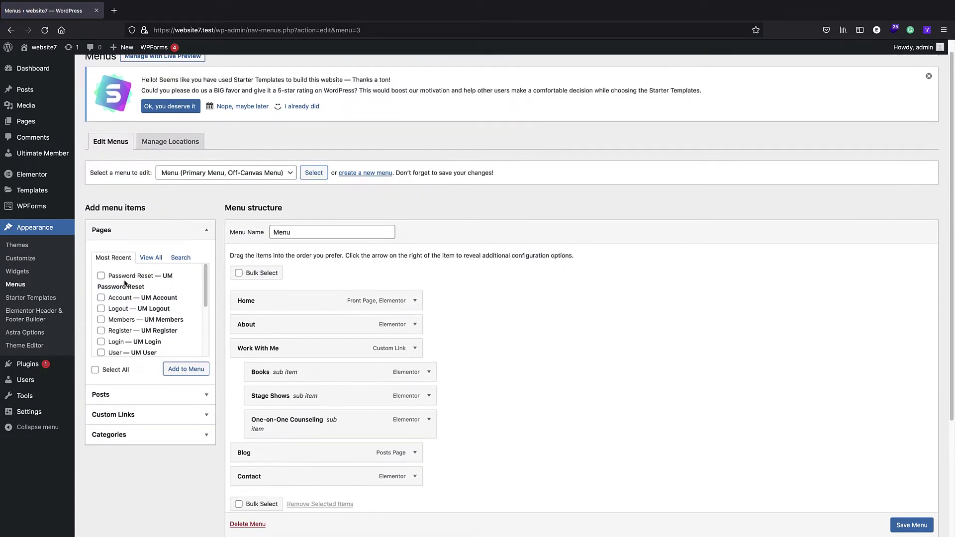
{"action": "scroll", "coordinate": [122, 288], "scroll_direction": "down", "scroll_amount": 3}
{"action": "scroll", "coordinate": [122, 329], "scroll_direction": "up", "scroll_amount": 3}
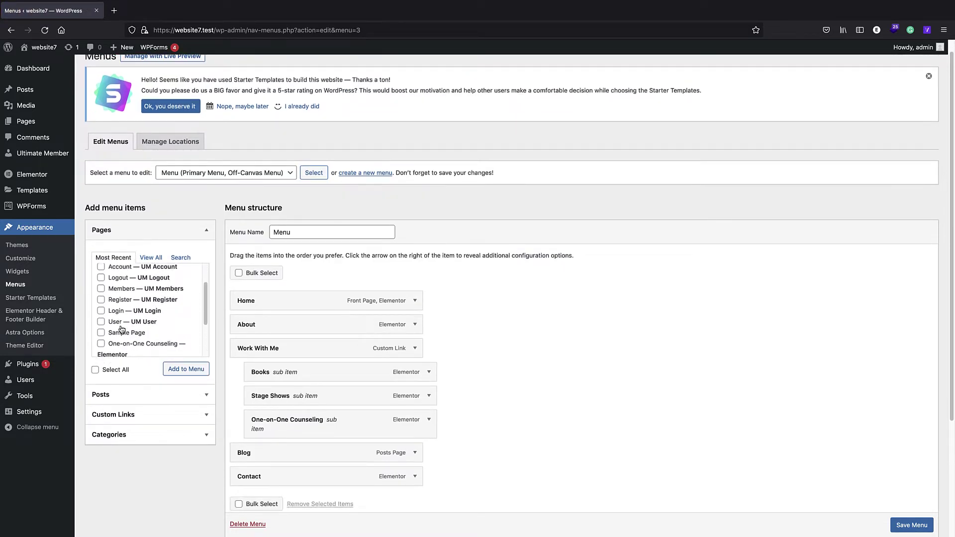
{"action": "left_click", "coordinate": [101, 288]}
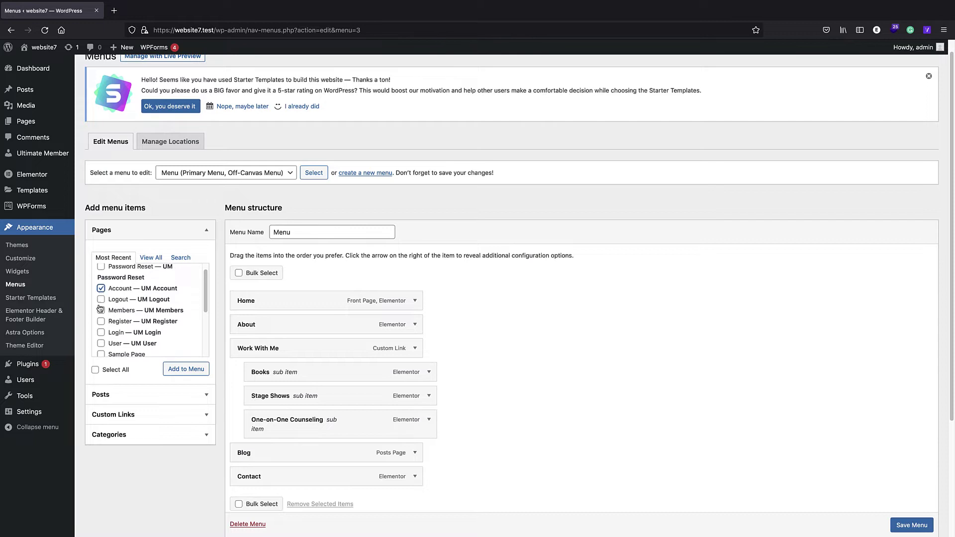
{"action": "left_click", "coordinate": [101, 322]}
{"action": "scroll", "coordinate": [99, 348], "scroll_direction": "down", "scroll_amount": 2}
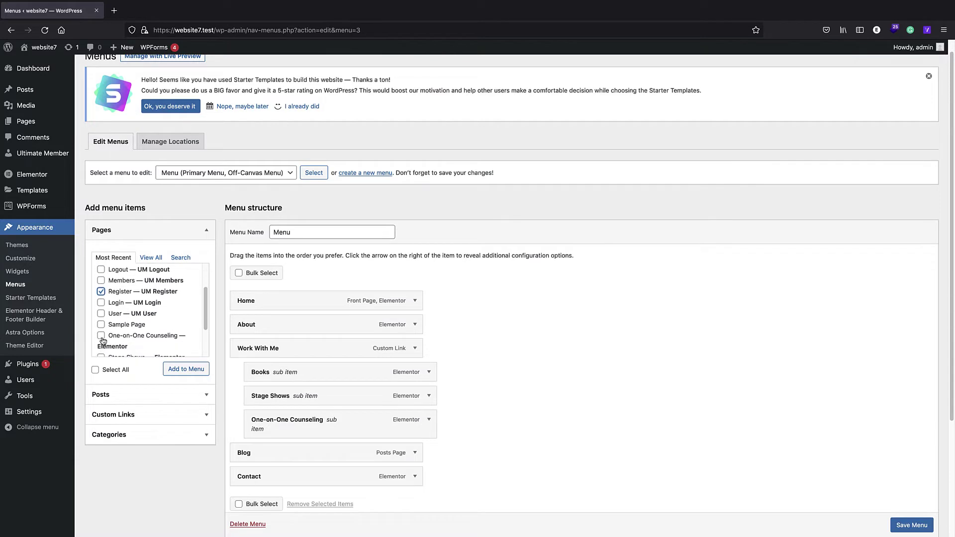
{"action": "left_click", "coordinate": [101, 314]}
{"action": "scroll", "coordinate": [124, 299], "scroll_direction": "up", "scroll_amount": 1}
{"action": "left_click", "coordinate": [101, 318]}
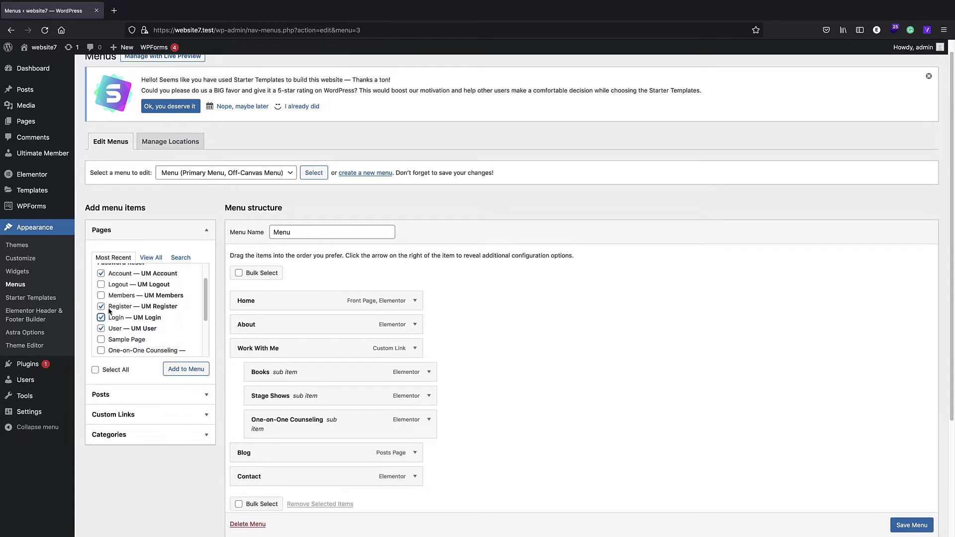
{"action": "left_click", "coordinate": [101, 286]}
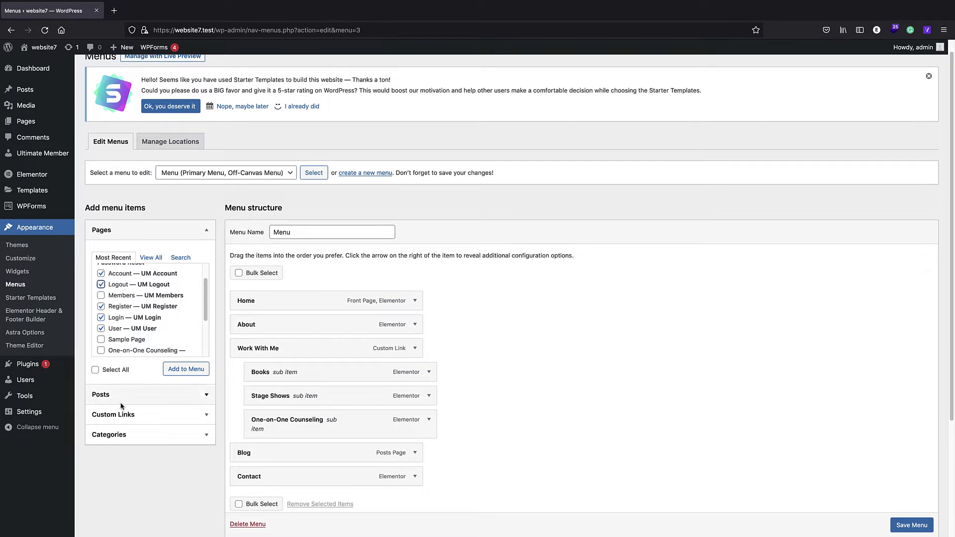
{"action": "left_click", "coordinate": [183, 370]}
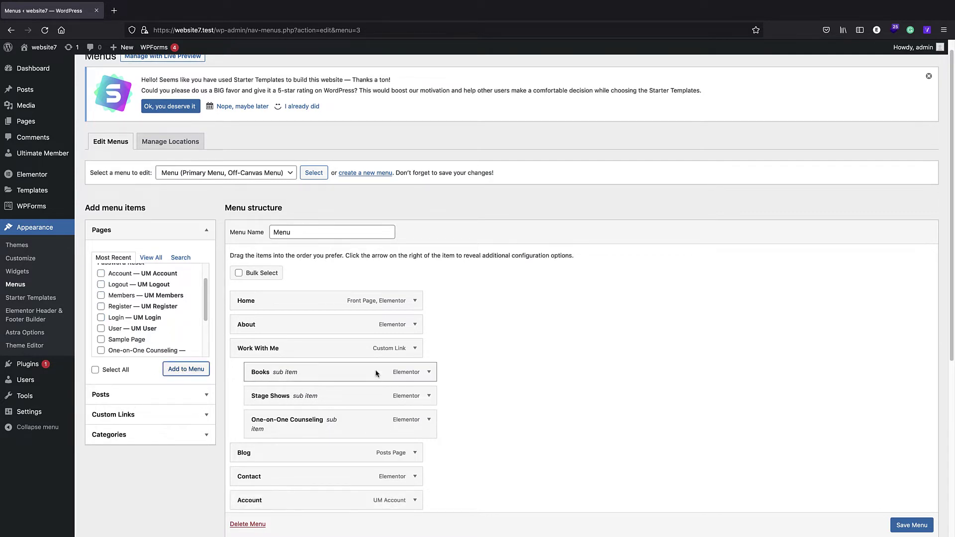
- Save the menu and view the updated navigation on the live site
{"action": "scroll", "coordinate": [878, 498], "scroll_direction": "down", "scroll_amount": 5}
{"action": "left_click", "coordinate": [902, 508]}
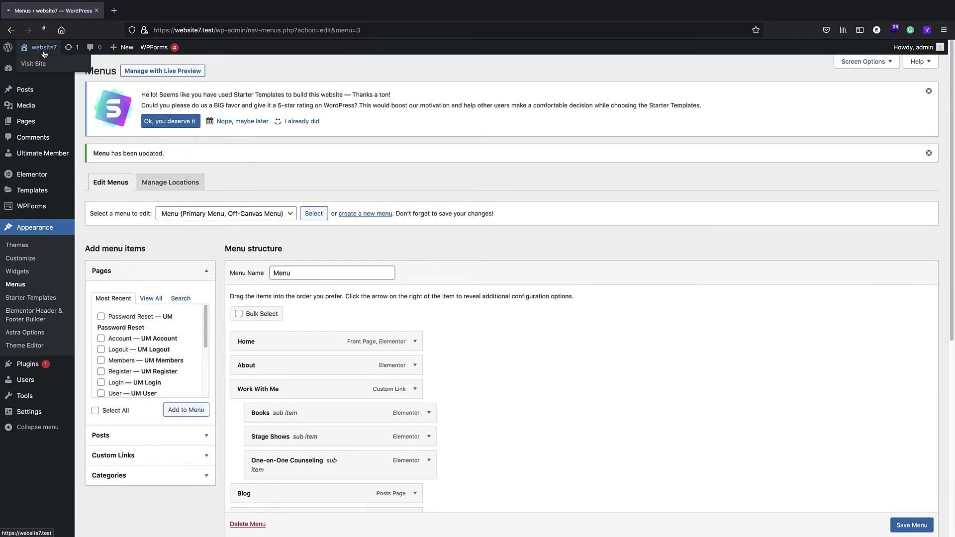
{"action": "left_click", "coordinate": [44, 54]}
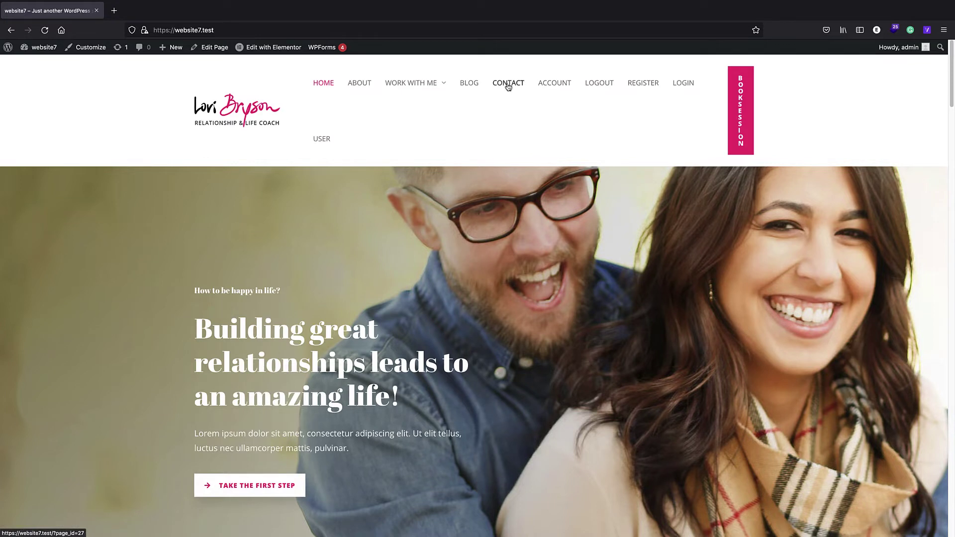
- Open ACCOUNT from the site navigation to show the admin's Username, name and e-mail form
{"action": "left_click", "coordinate": [555, 84]}
{"action": "scroll", "coordinate": [358, 203], "scroll_direction": "down", "scroll_amount": 3}
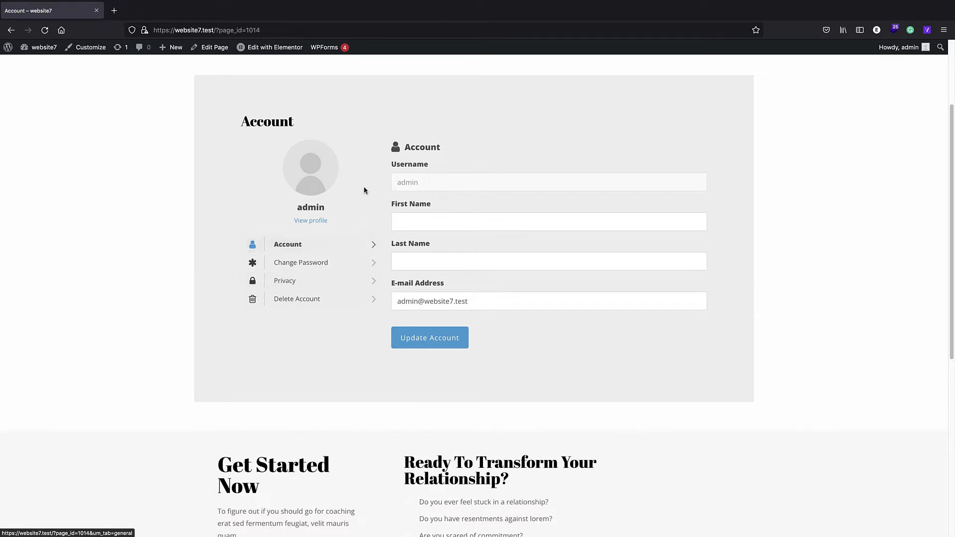
{"action": "scroll", "coordinate": [363, 189], "scroll_direction": "up", "scroll_amount": 1}
{"action": "scroll", "coordinate": [448, 117], "scroll_direction": "up", "scroll_amount": 3}
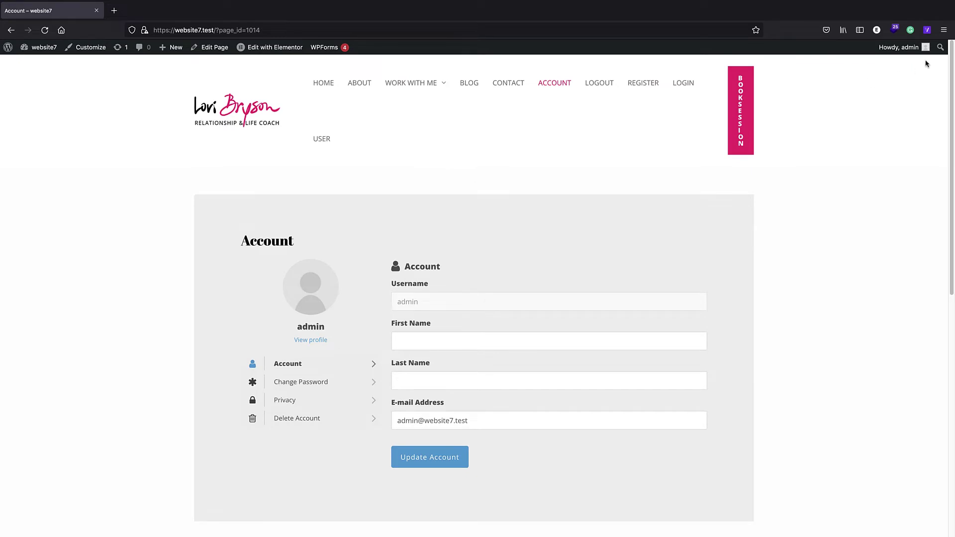
- Open a Firefox private window, tile it beside the admin window in Split View, and load website7.test
{"action": "left_click", "coordinate": [943, 30]}
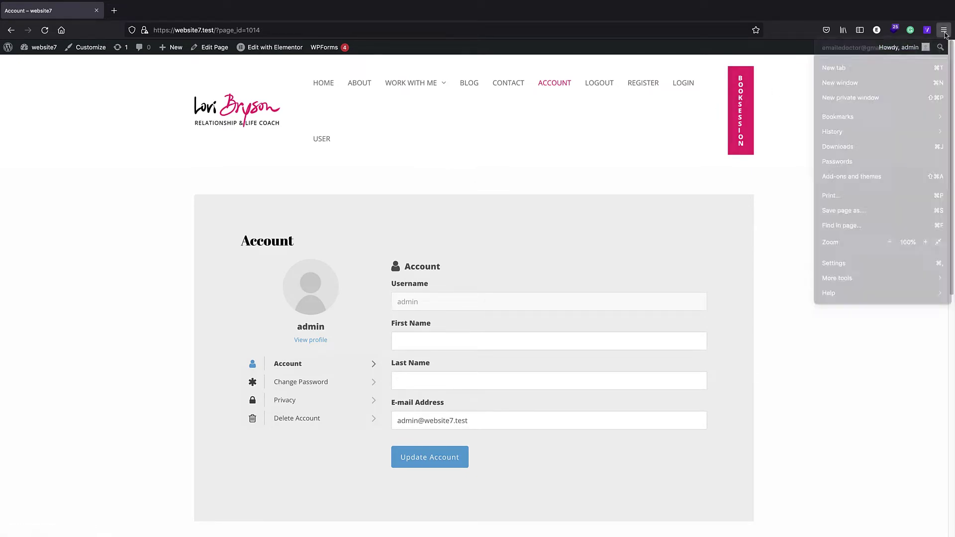
{"action": "left_click", "coordinate": [886, 104]}
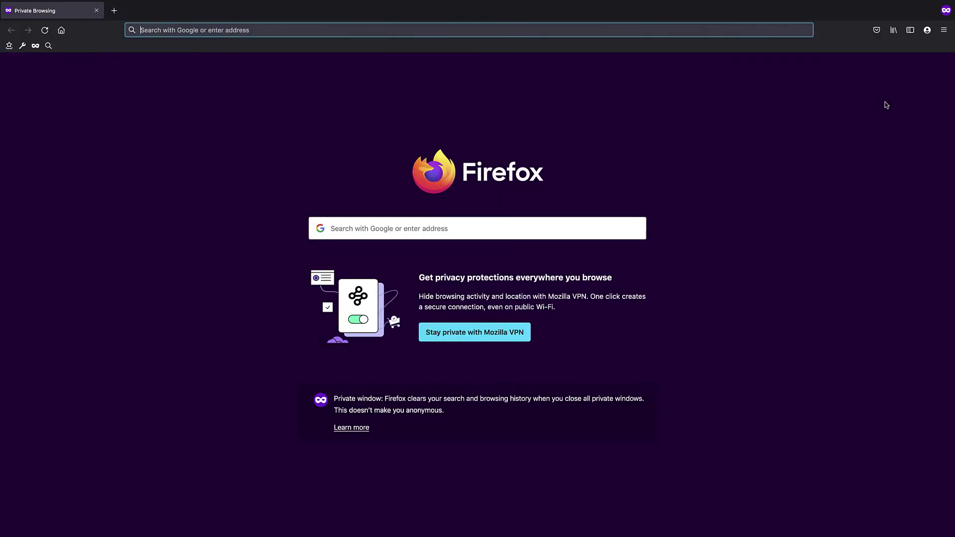
{"action": "left_click", "coordinate": [28, 19]}
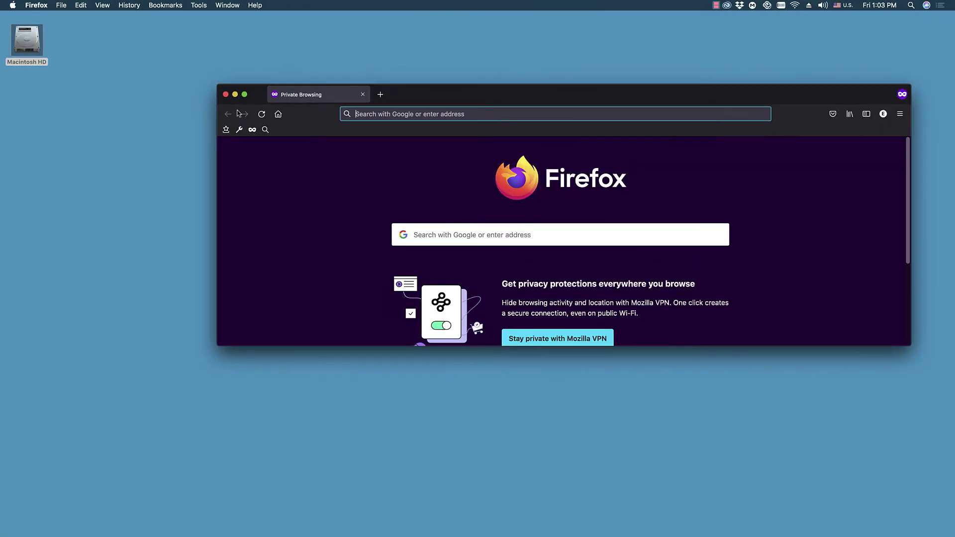
{"action": "mouse_move", "coordinate": [246, 529]}
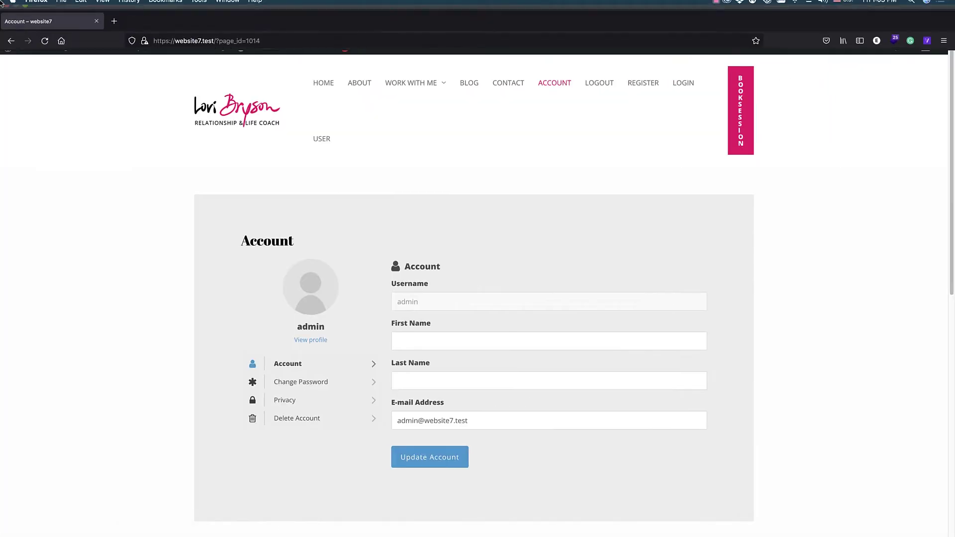
{"action": "left_click", "coordinate": [23, 19]}
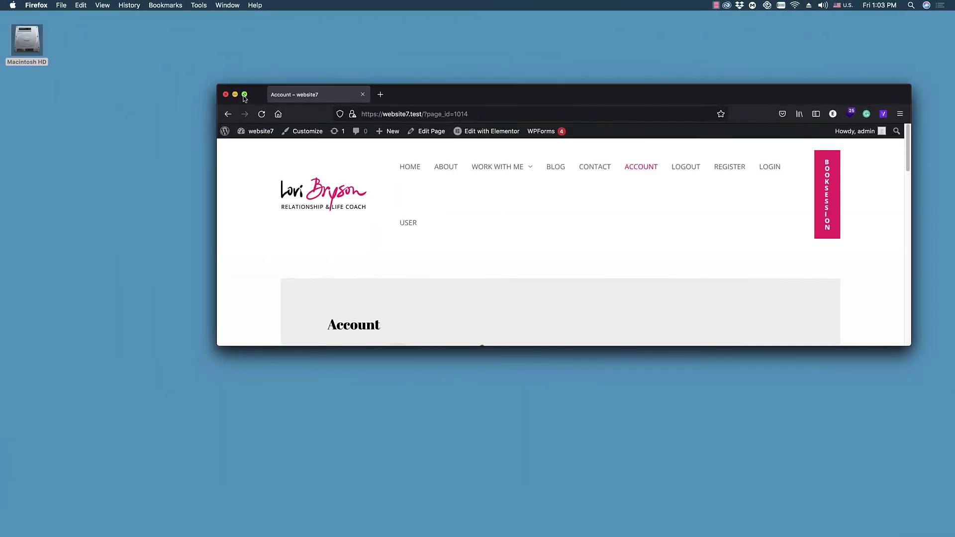
{"action": "left_click", "coordinate": [269, 114]}
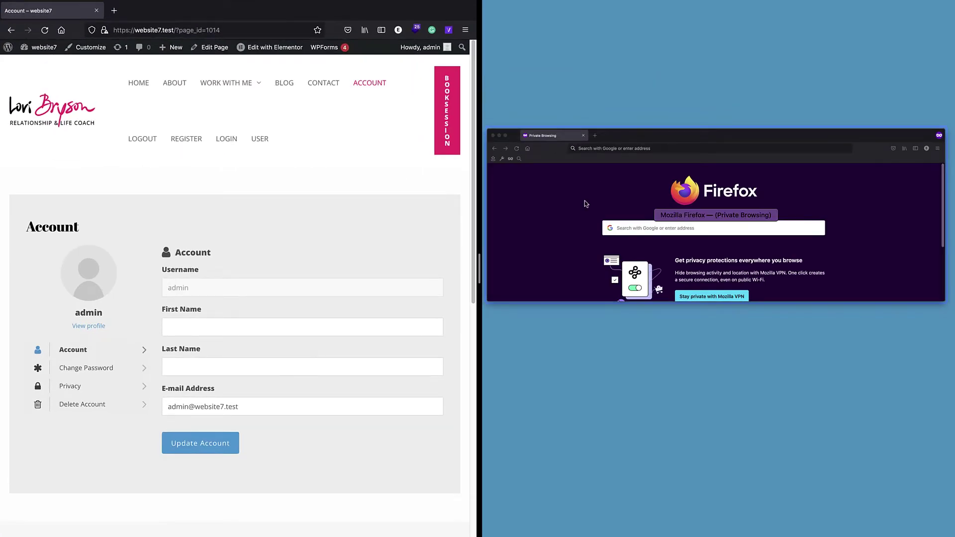
{"action": "left_click", "coordinate": [584, 201]}
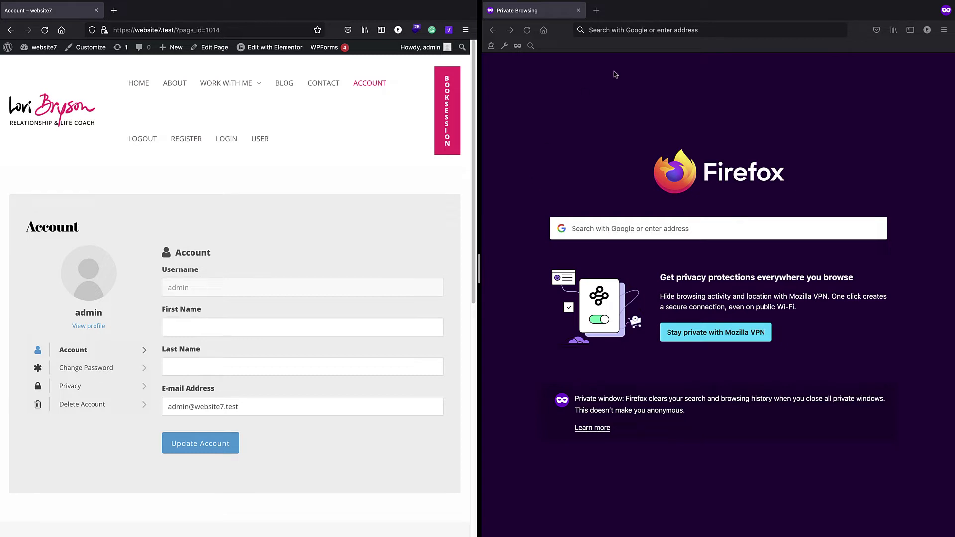
{"action": "left_click_drag", "start_coordinate": [479, 269], "coordinate": [511, 262]}
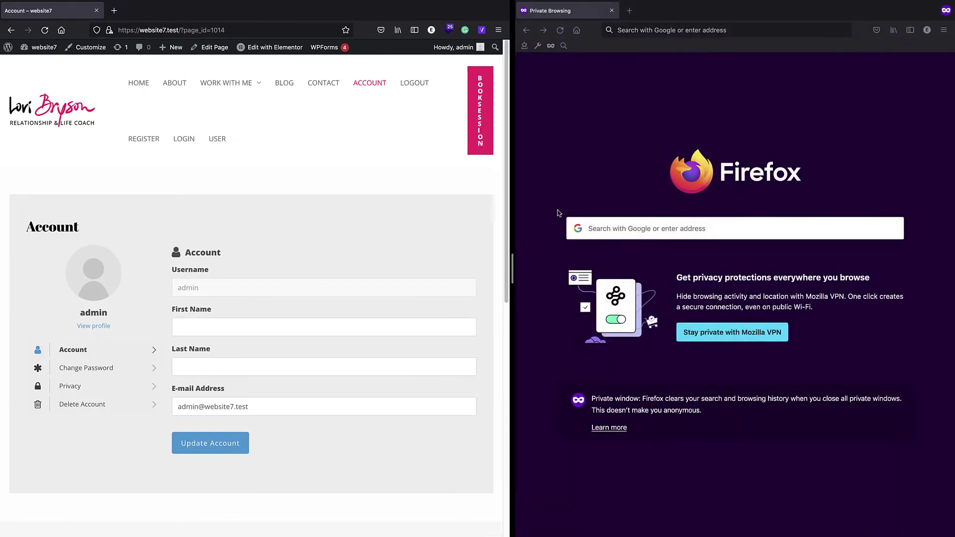
{"action": "left_click_drag", "start_coordinate": [175, 34], "coordinate": [656, 31]}
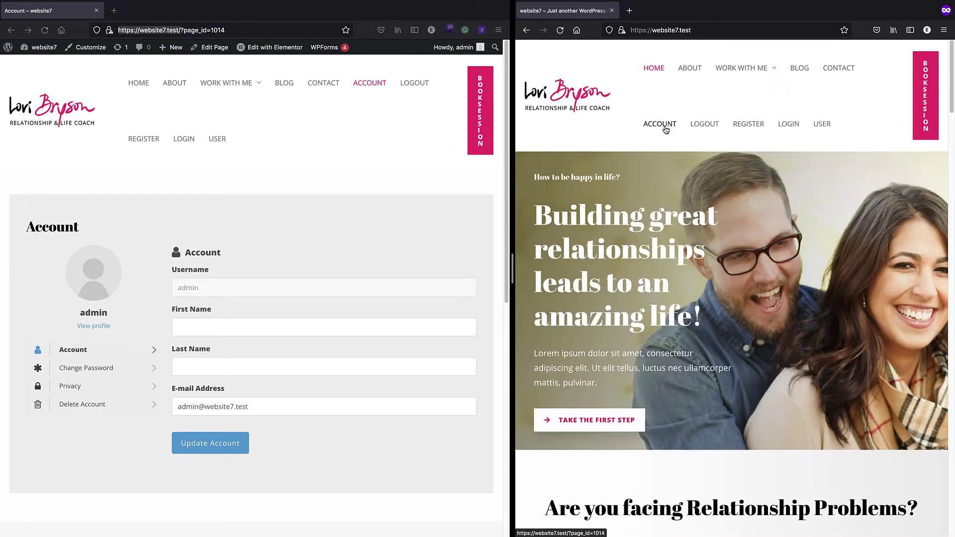
- As a logged-out visitor, see ACCOUNT redirect to Login, then open the REGISTER form
{"action": "left_click", "coordinate": [667, 125]}
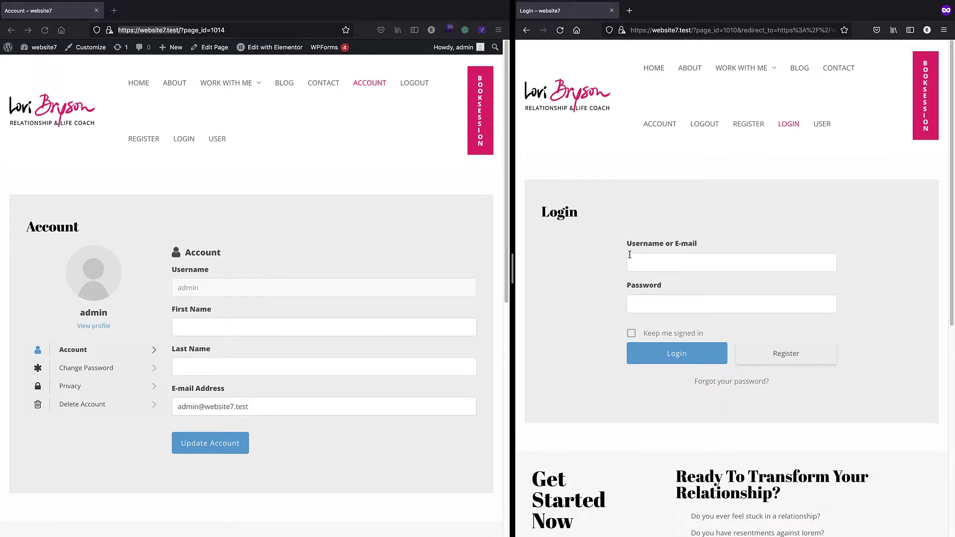
{"action": "left_click", "coordinate": [745, 133]}
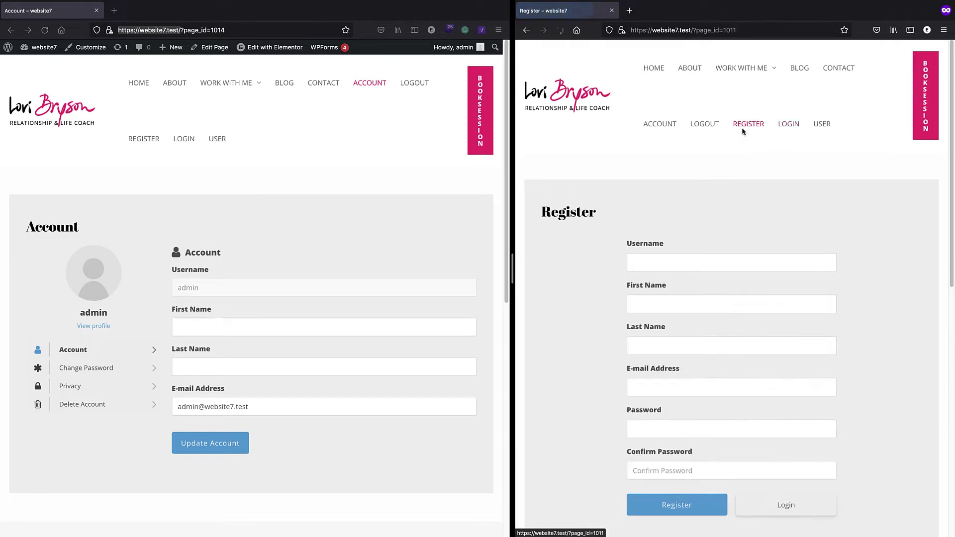
{"action": "scroll", "coordinate": [727, 161], "scroll_direction": "down", "scroll_amount": 2}
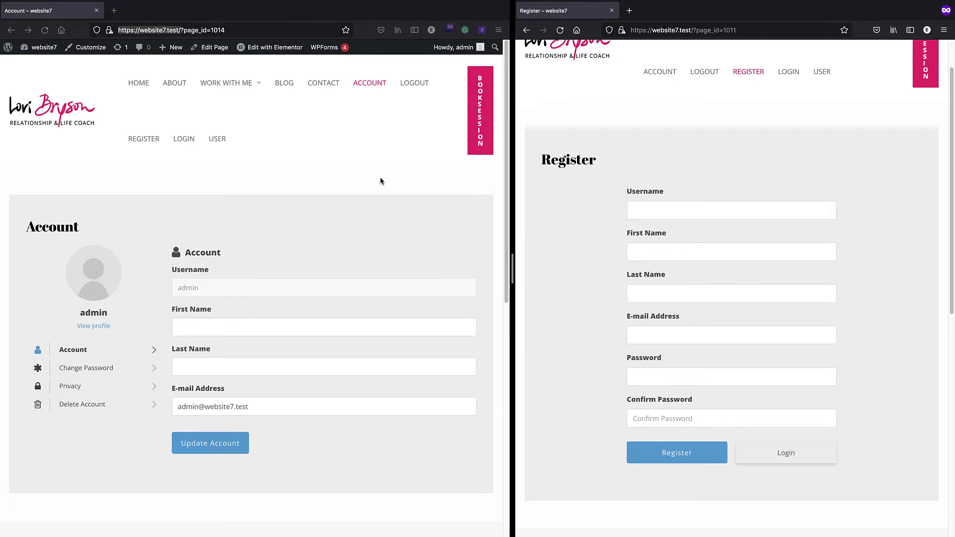
- In the private window, check the Register form, then open Login and Account again
{"action": "scroll", "coordinate": [356, 187], "scroll_direction": "down", "scroll_amount": 1}
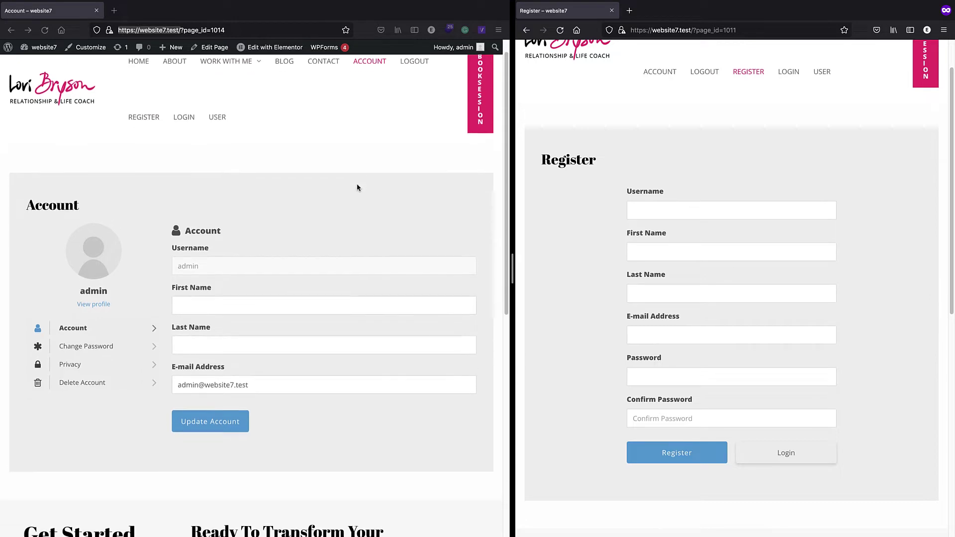
{"action": "scroll", "coordinate": [612, 213], "scroll_direction": "up", "scroll_amount": 2}
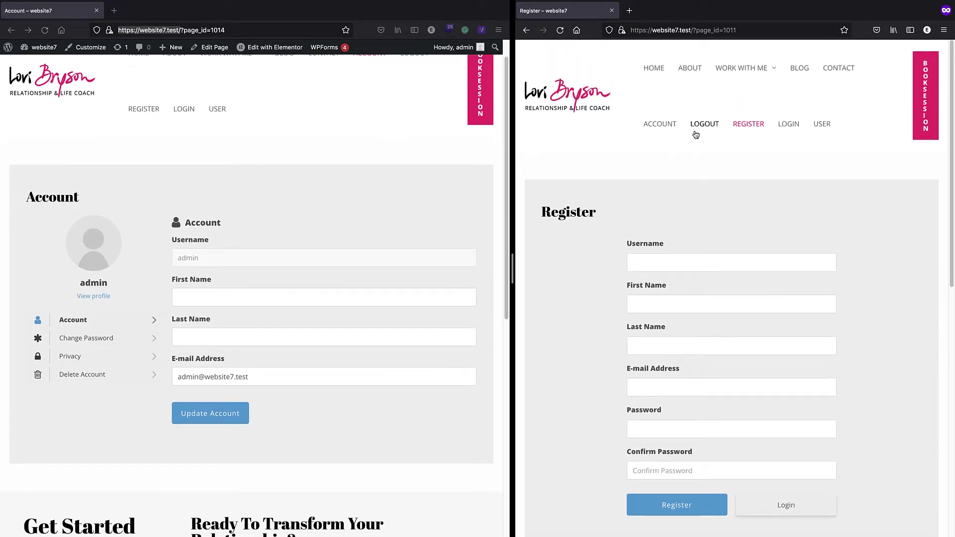
{"action": "left_click", "coordinate": [789, 123]}
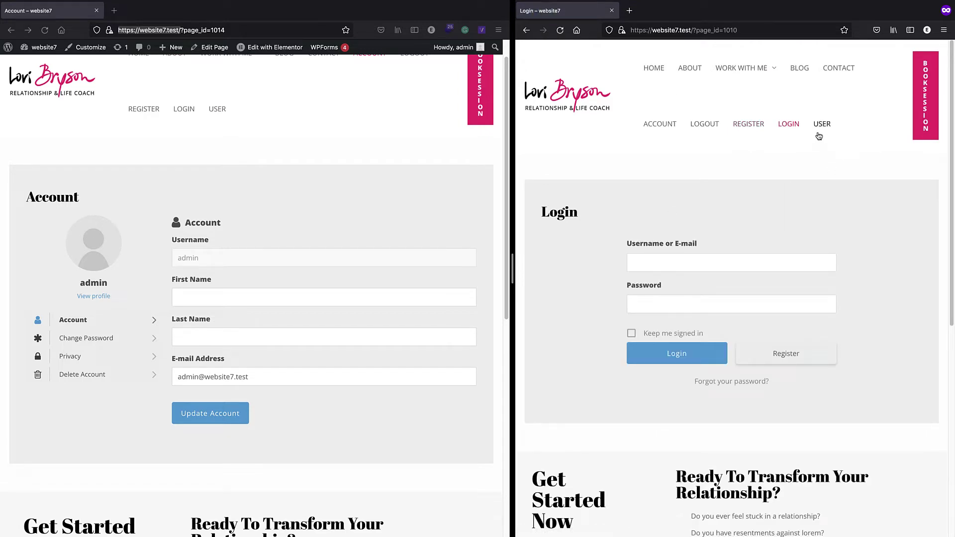
{"action": "left_click", "coordinate": [663, 124]}
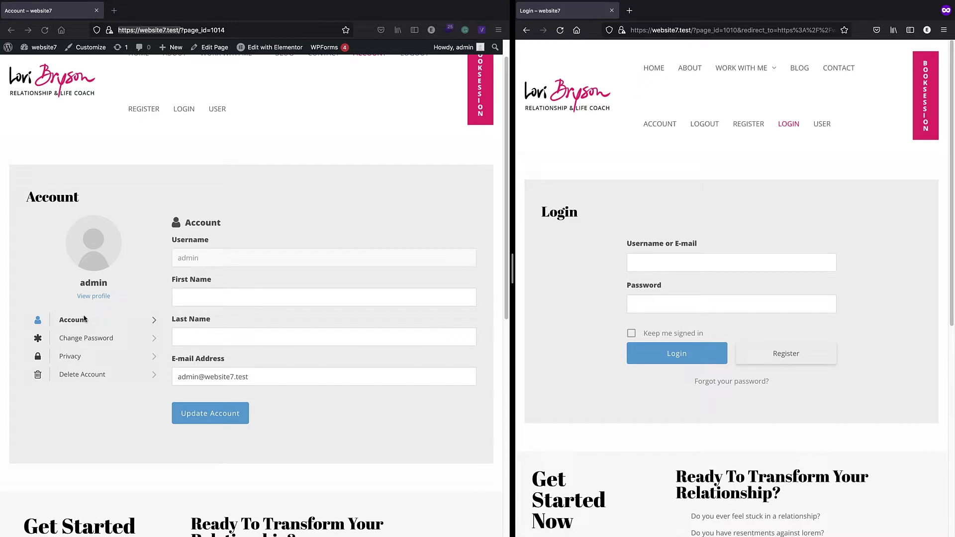
- Browse the admin's Change Password and Privacy panels and public profile Comments, then return to the admin area
{"action": "left_click", "coordinate": [84, 342]}
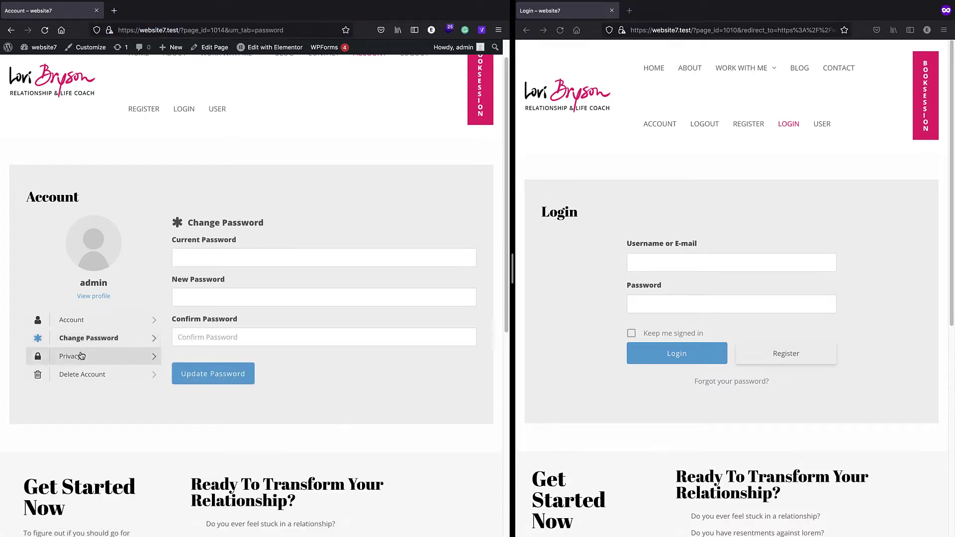
{"action": "left_click", "coordinate": [70, 356]}
{"action": "scroll", "coordinate": [208, 267], "scroll_direction": "down", "scroll_amount": 3}
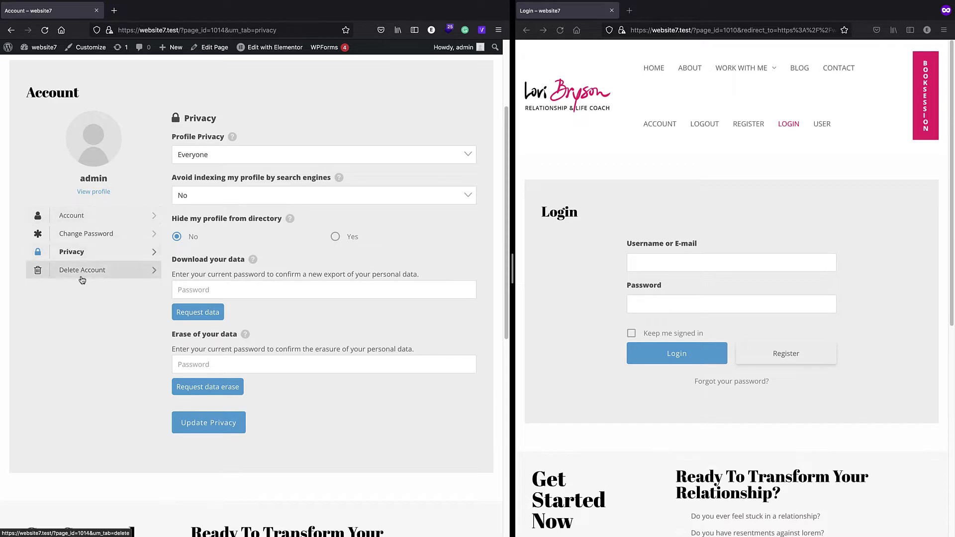
{"action": "left_click", "coordinate": [74, 216]}
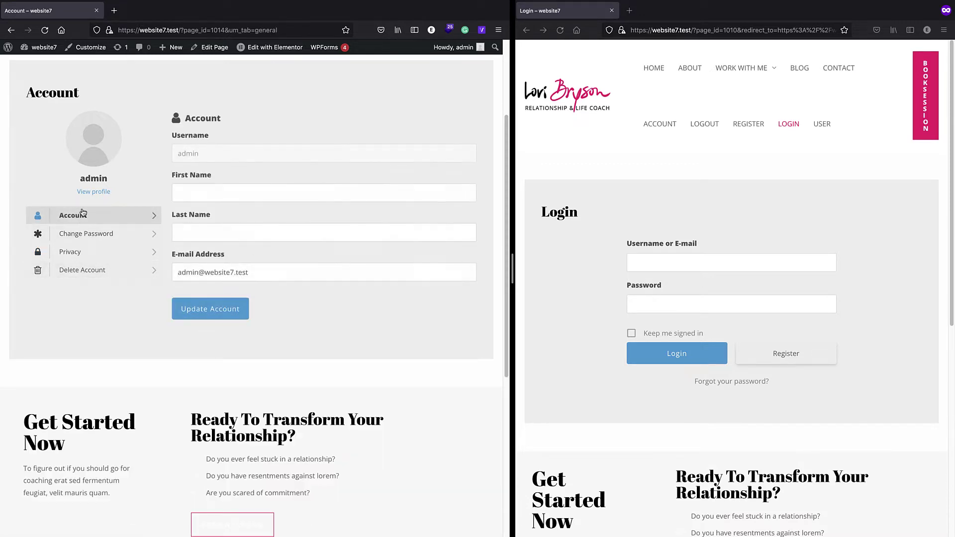
{"action": "left_click", "coordinate": [93, 194]}
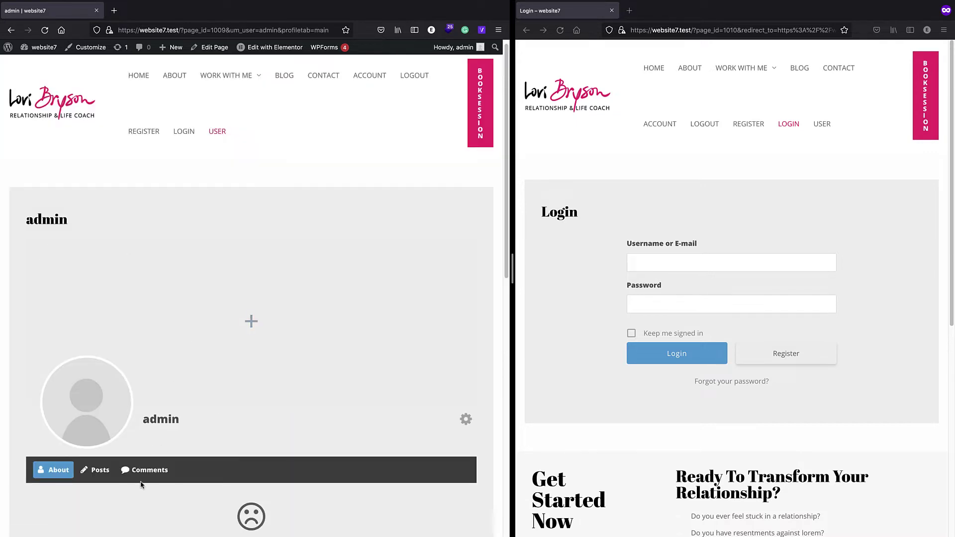
{"action": "left_click", "coordinate": [148, 470]}
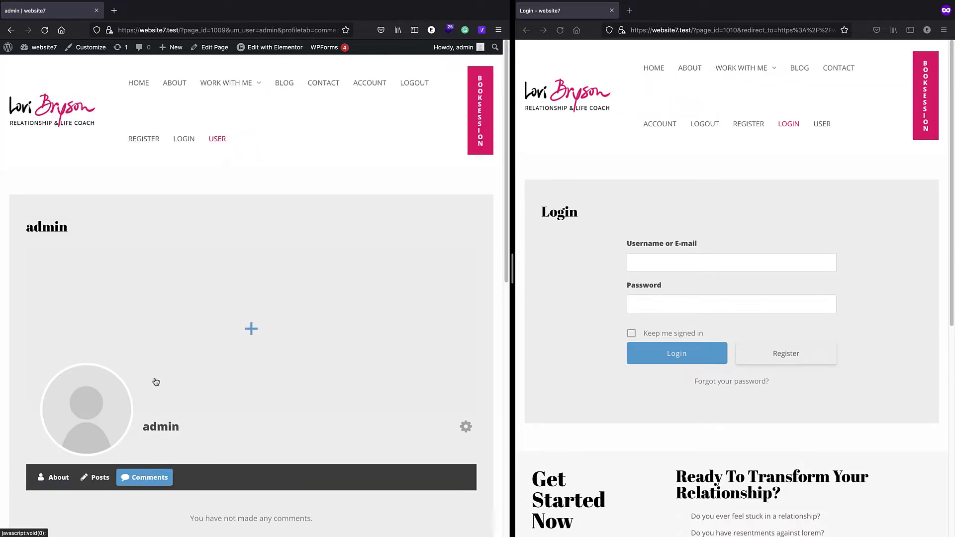
{"action": "scroll", "coordinate": [100, 428], "scroll_direction": "down", "scroll_amount": 2}
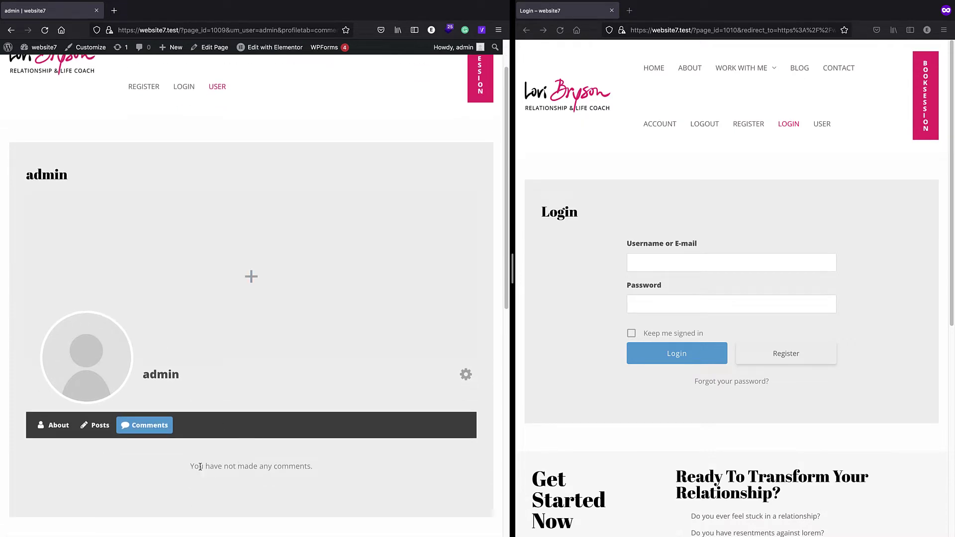
{"action": "scroll", "coordinate": [198, 465], "scroll_direction": "up", "scroll_amount": 2}
{"action": "mouse_move", "coordinate": [8, 48]}
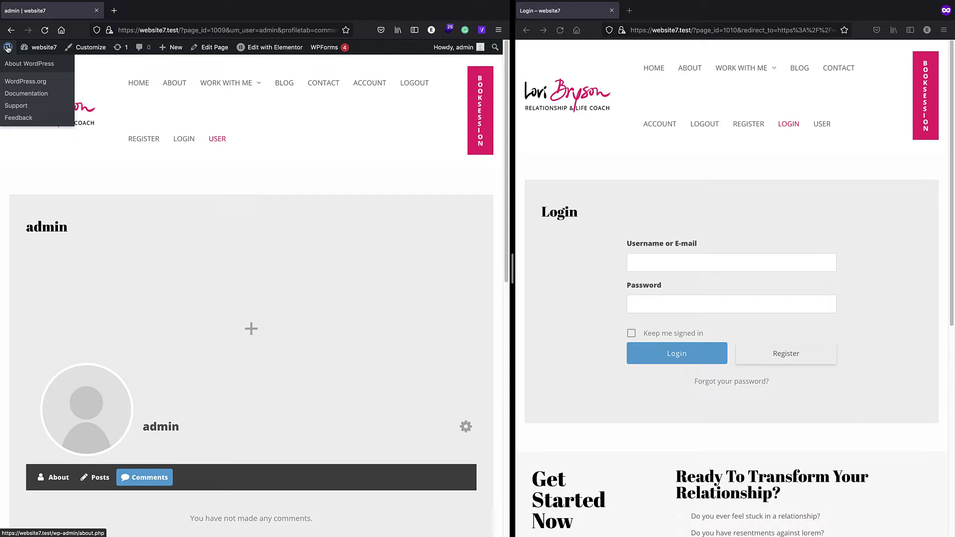
{"action": "left_click", "coordinate": [7, 49]}
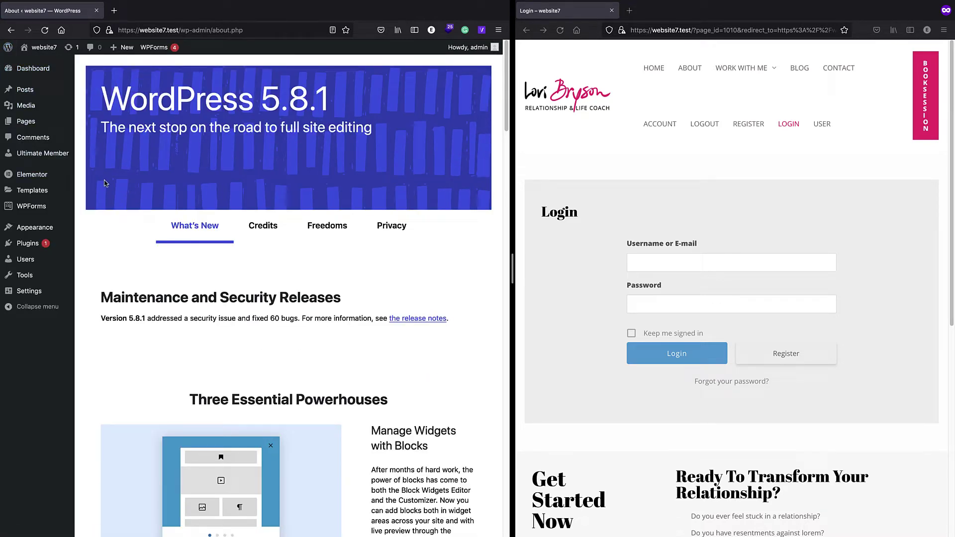
- Open the Ultimate Member Settings page through the plugin's Dashboard in the admin sidebar
{"action": "mouse_move", "coordinate": [26, 247]}
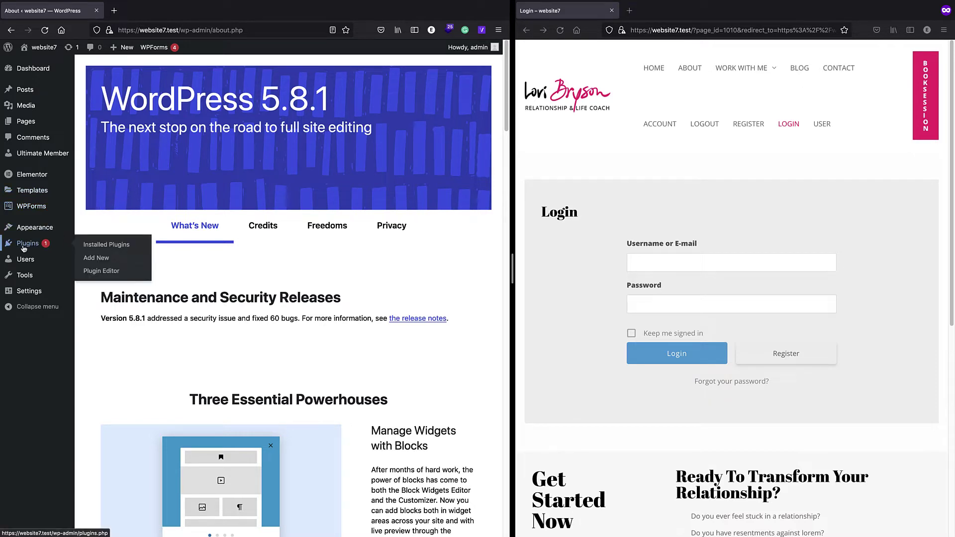
{"action": "left_click", "coordinate": [40, 157]}
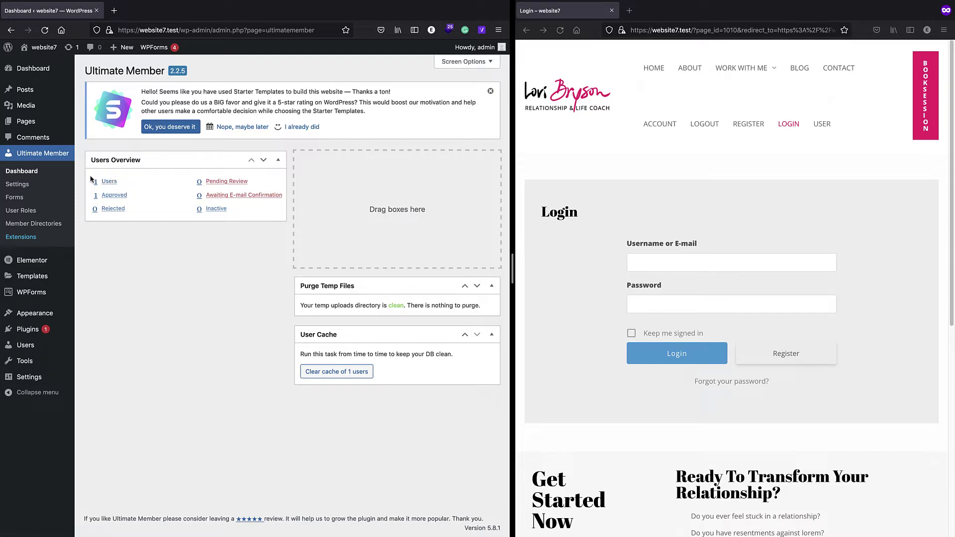
{"action": "left_click", "coordinate": [26, 174]}
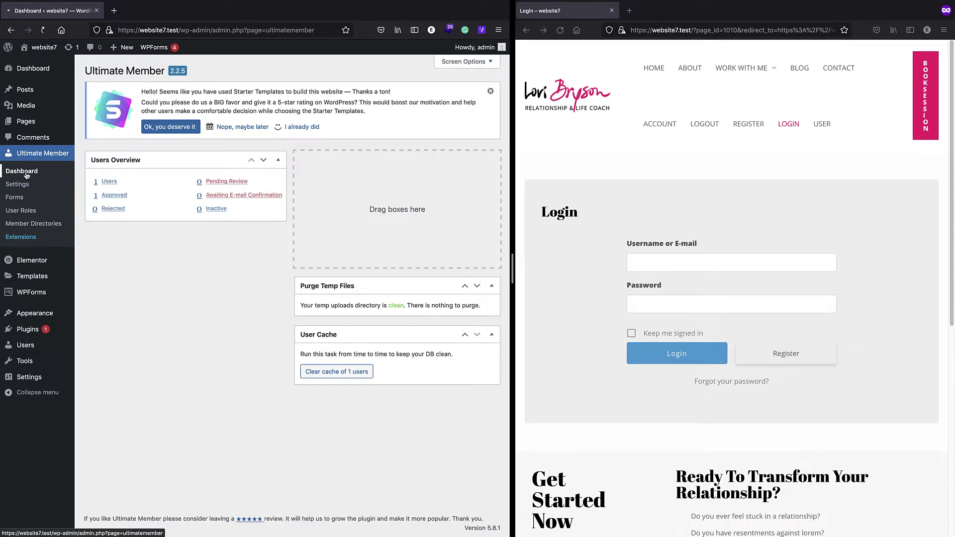
{"action": "left_click", "coordinate": [27, 188]}
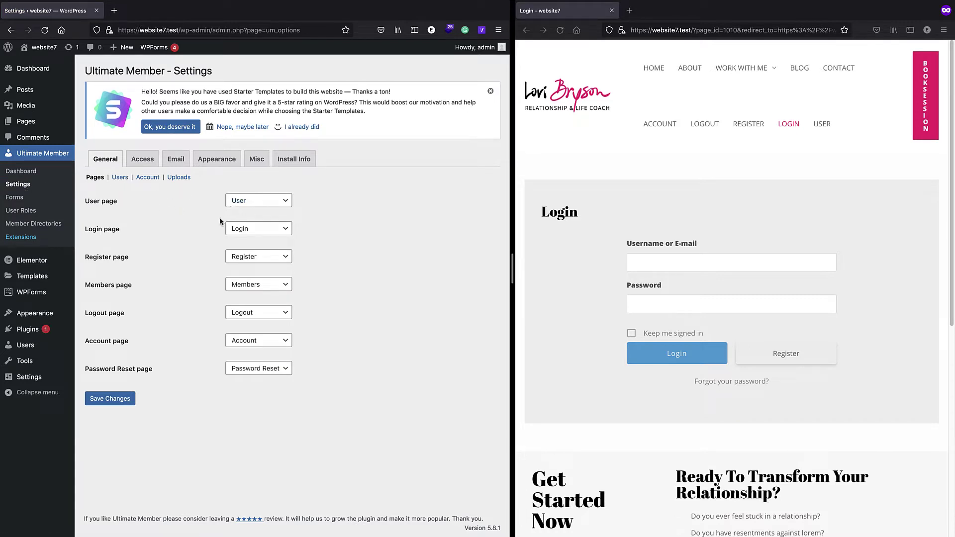
- Review the Users, Account and Uploads general settings, then switch to the Access settings
{"action": "left_click", "coordinate": [120, 178]}
{"action": "scroll", "coordinate": [144, 169], "scroll_direction": "down", "scroll_amount": 1}
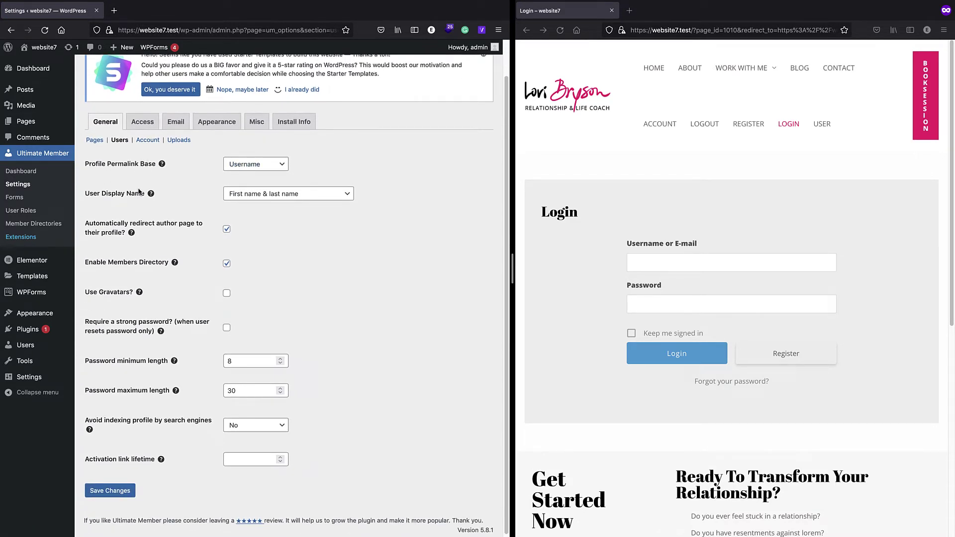
{"action": "left_click", "coordinate": [147, 139]}
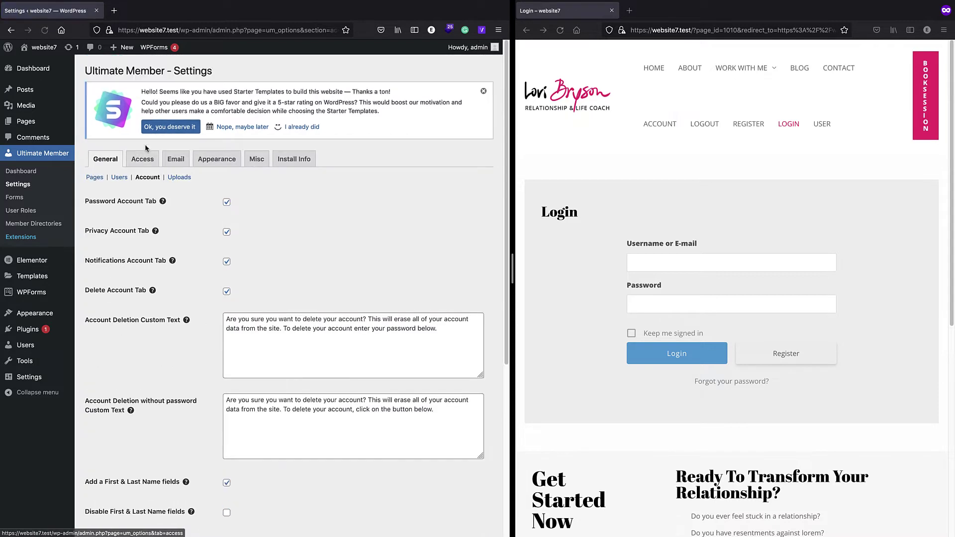
{"action": "left_click", "coordinate": [180, 178]}
{"action": "scroll", "coordinate": [174, 185], "scroll_direction": "down", "scroll_amount": 1}
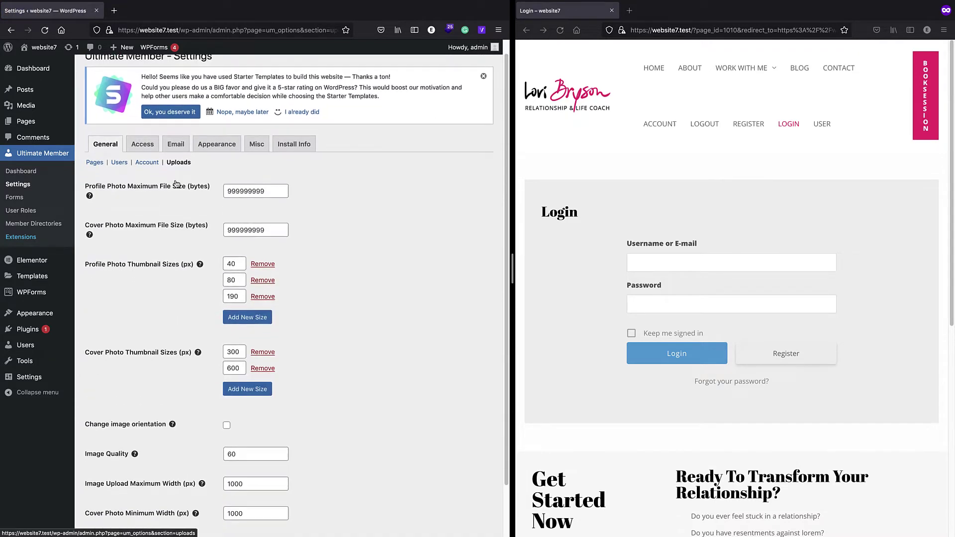
{"action": "scroll", "coordinate": [177, 229], "scroll_direction": "down", "scroll_amount": 2}
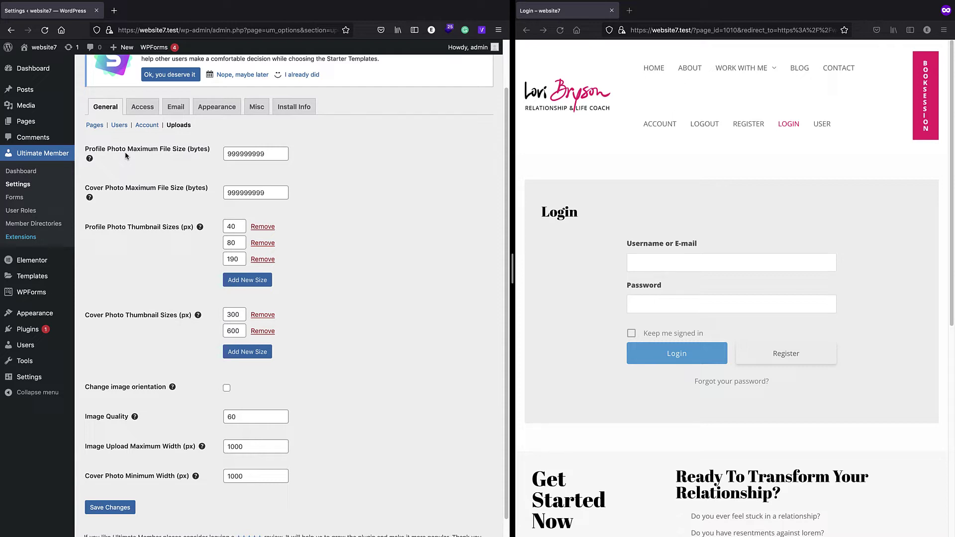
{"action": "scroll", "coordinate": [125, 155], "scroll_direction": "down", "scroll_amount": 1}
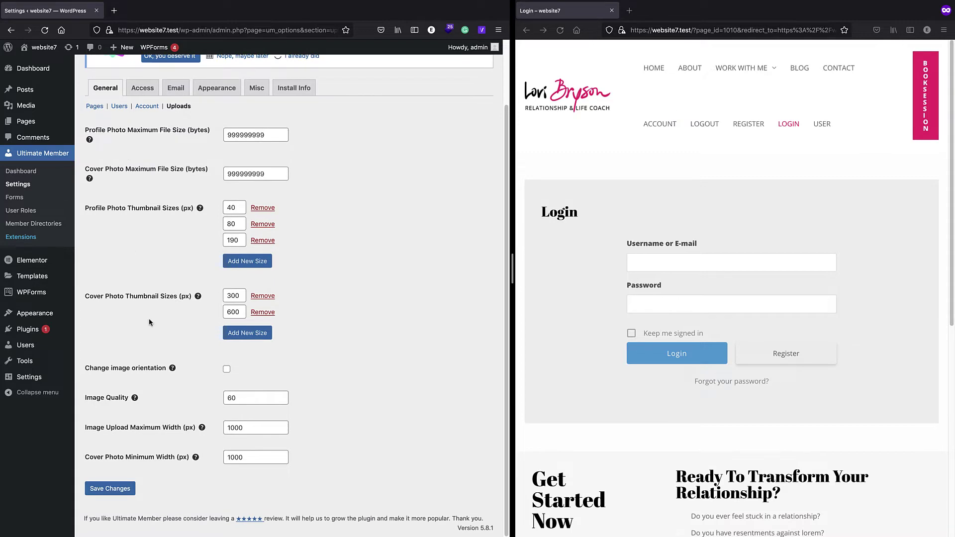
{"action": "scroll", "coordinate": [136, 247], "scroll_direction": "up", "scroll_amount": 3}
{"action": "left_click", "coordinate": [141, 159]}
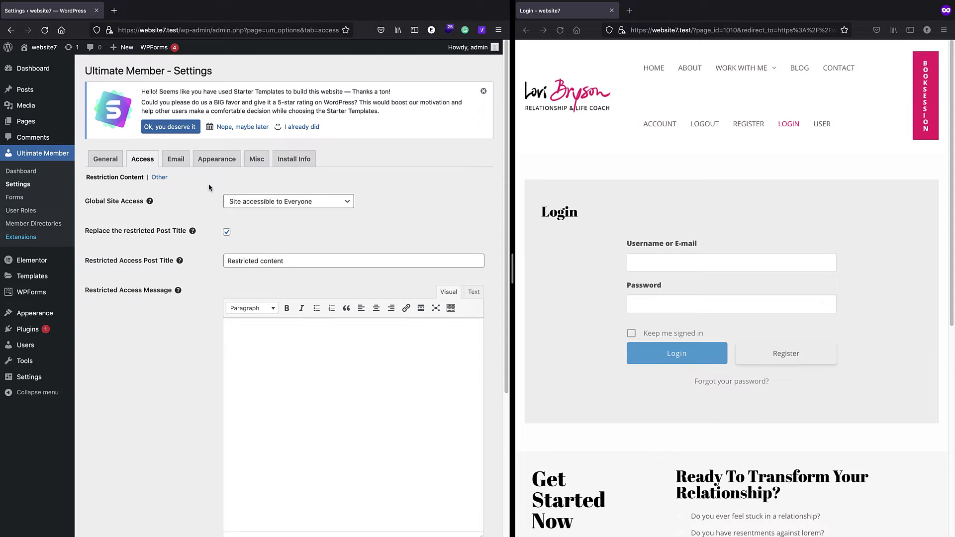
- Set Global Site Access to 'Site accessible to Logged In Users'
{"action": "scroll", "coordinate": [207, 194], "scroll_direction": "down", "scroll_amount": 1}
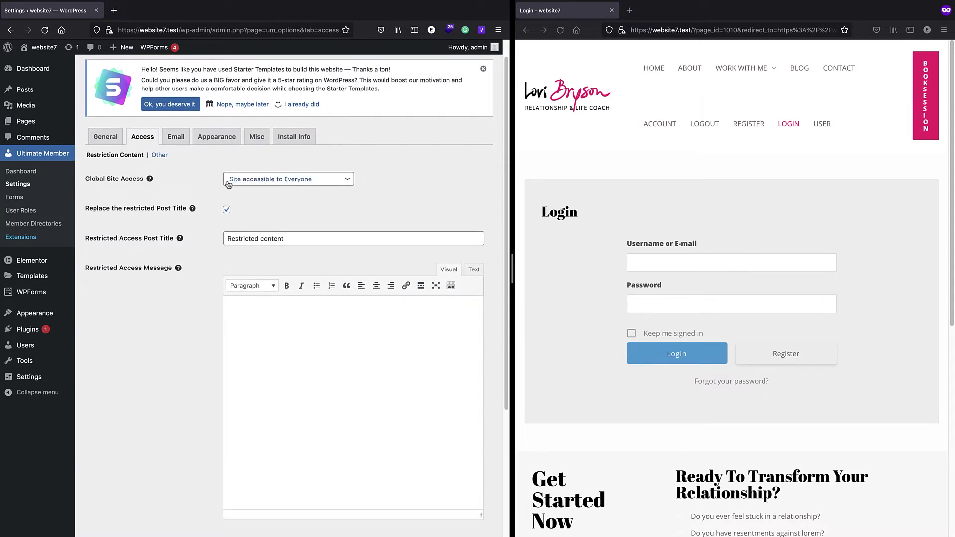
{"action": "left_click", "coordinate": [266, 184]}
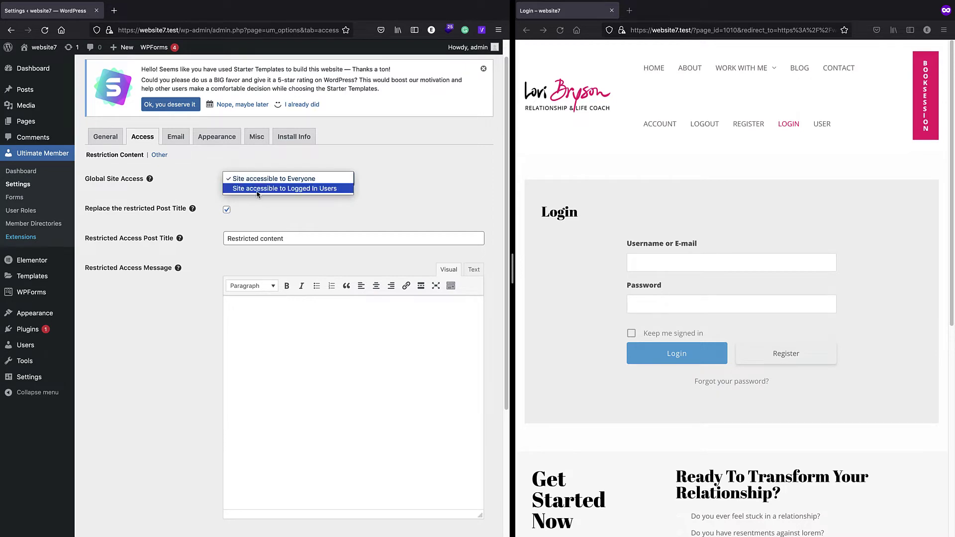
{"action": "left_click", "coordinate": [258, 189]}
{"action": "scroll", "coordinate": [265, 195], "scroll_direction": "down", "scroll_amount": 4}
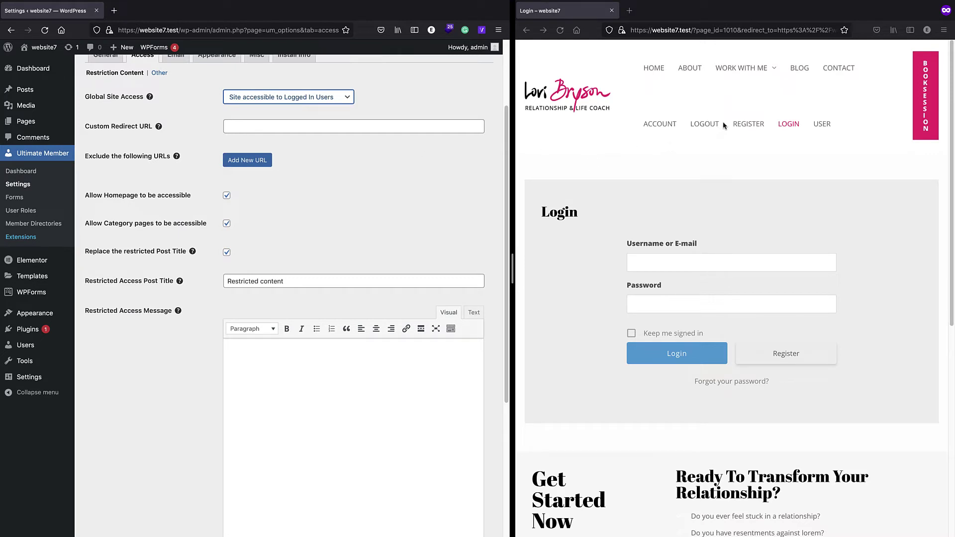
- On the front-end site, go to the Login page via Register and select its URL
{"action": "left_click", "coordinate": [702, 127]}
{"action": "left_click", "coordinate": [756, 129]}
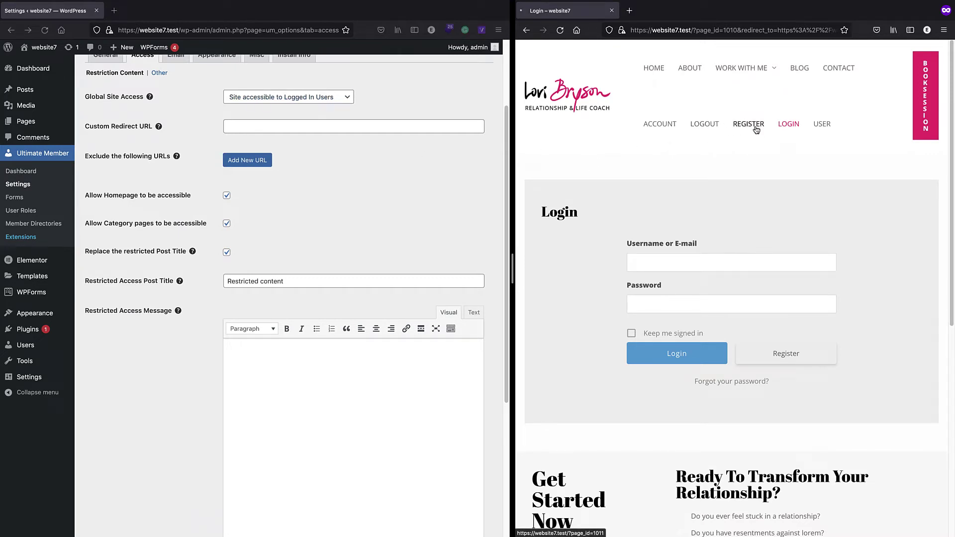
{"action": "left_click", "coordinate": [782, 128]}
{"action": "left_click", "coordinate": [696, 30]}
{"action": "key", "text": "ctrl+c"}
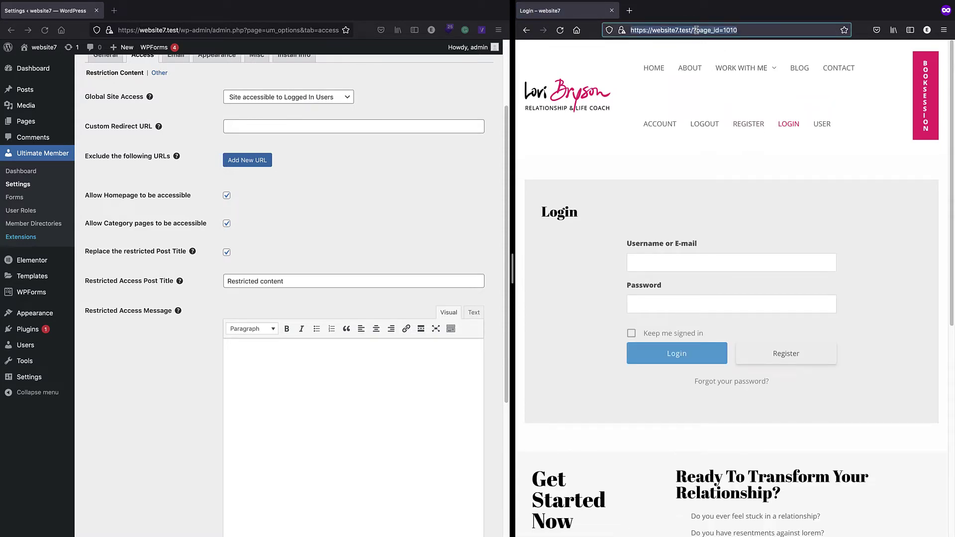
{"action": "left_click", "coordinate": [298, 128]}
{"action": "left_click", "coordinate": [282, 128]}
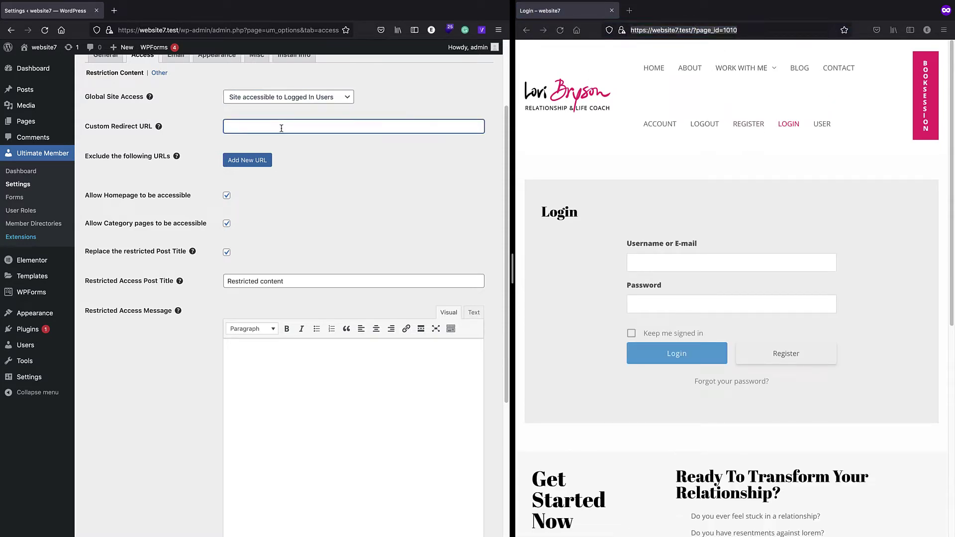
{"action": "key", "text": "ctrl+v"}
{"action": "left_click", "coordinate": [246, 160]}
{"action": "scroll", "coordinate": [328, 188], "scroll_direction": "down", "scroll_amount": 3}
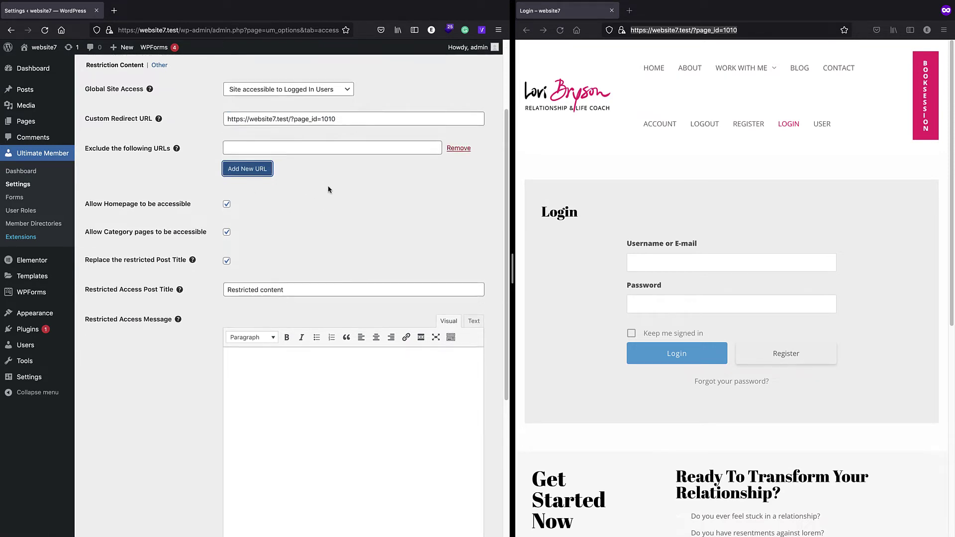
{"action": "scroll", "coordinate": [318, 281], "scroll_direction": "down", "scroll_amount": 2}
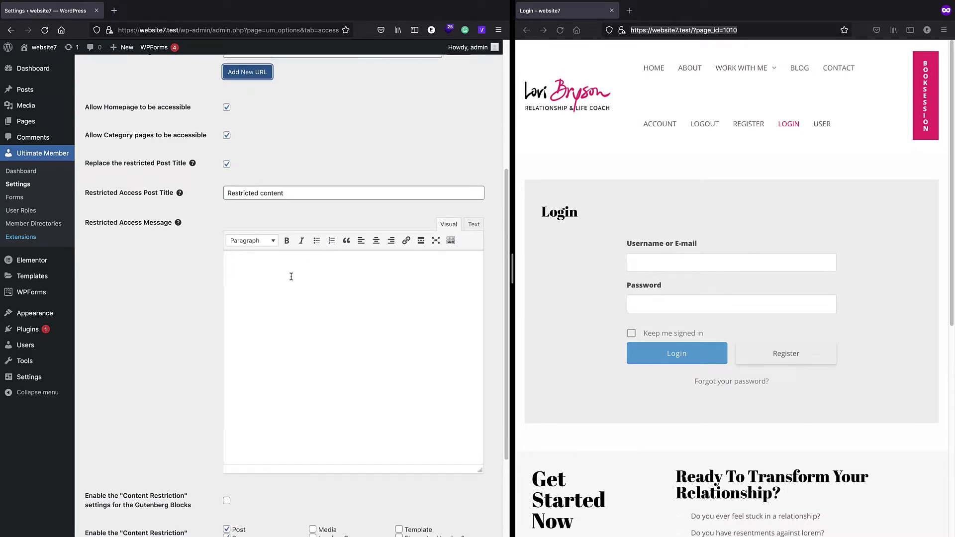
- Enter 'this page is restricted.' as the Restricted Access Message and save the changes
{"action": "left_click", "coordinate": [256, 267]}
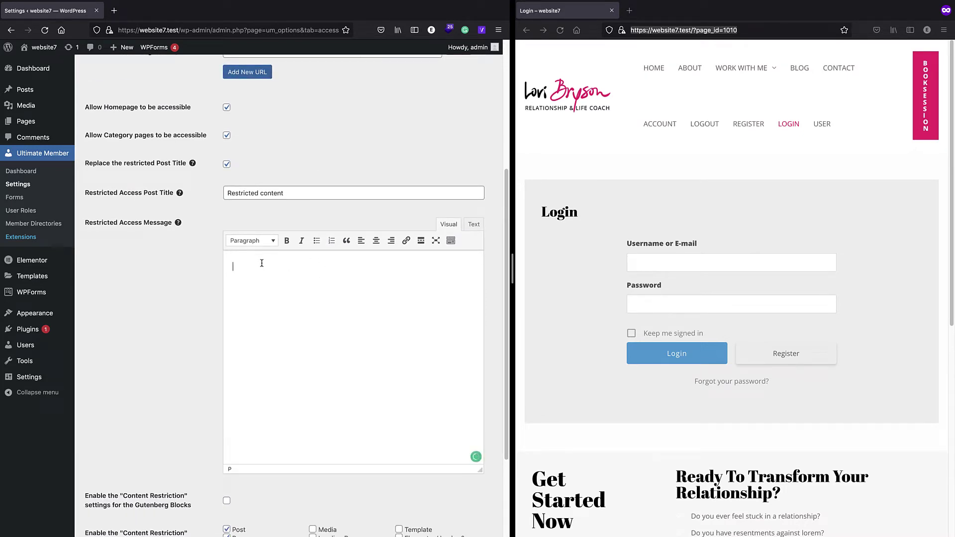
{"action": "type", "text": "this page is restricted."}
{"action": "scroll", "coordinate": [308, 293], "scroll_direction": "down", "scroll_amount": 2}
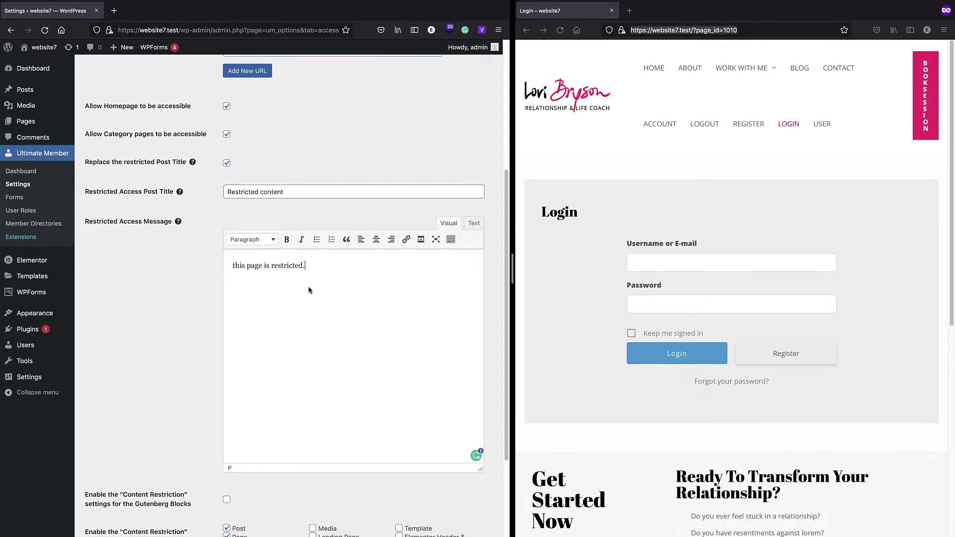
{"action": "double_click", "coordinate": [283, 209]}
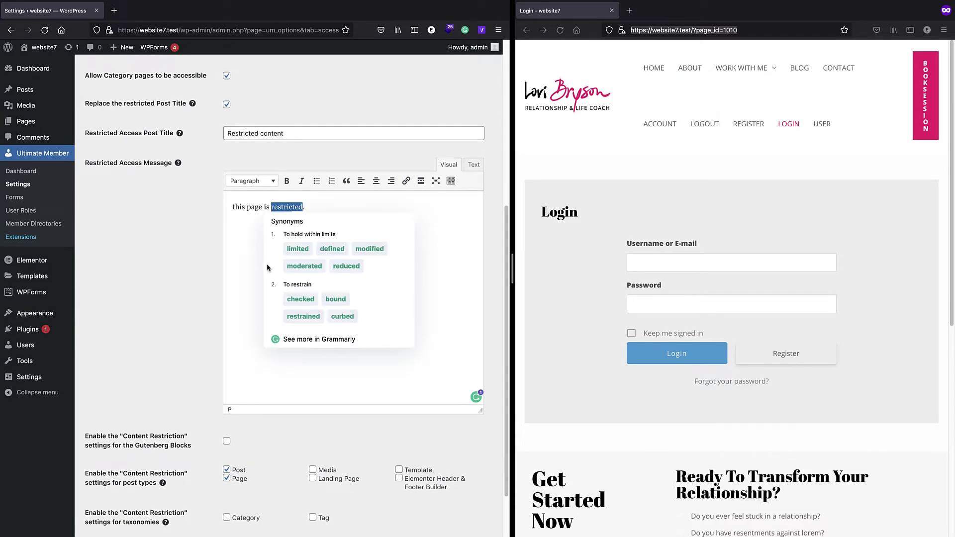
{"action": "left_click", "coordinate": [243, 261]}
{"action": "scroll", "coordinate": [244, 260], "scroll_direction": "down", "scroll_amount": 2}
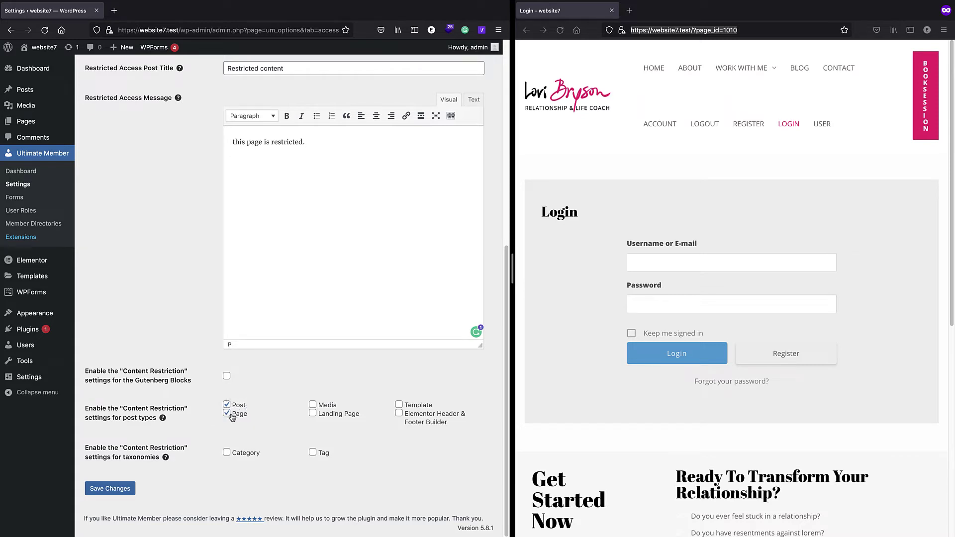
{"action": "left_click", "coordinate": [110, 489]}
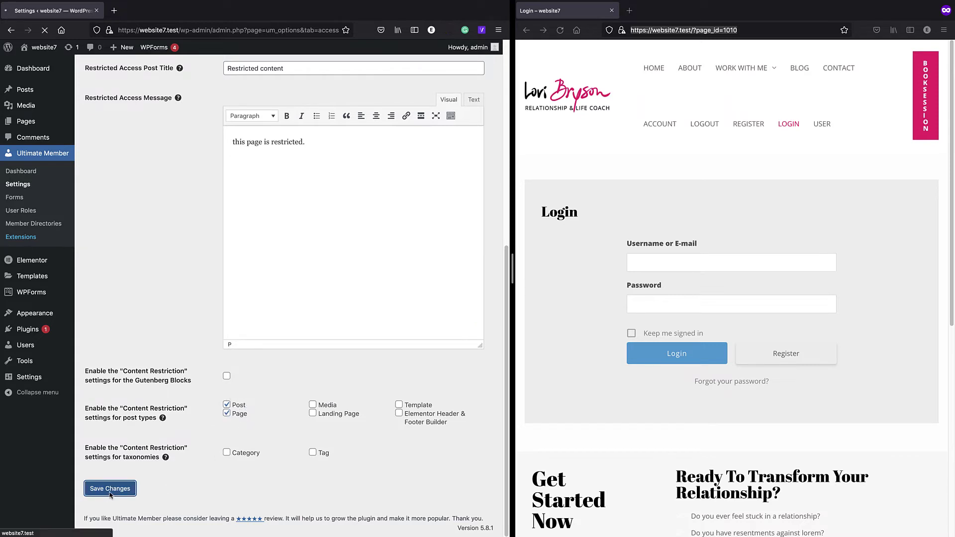
- Visit the Account, About and Blog pages while logged out to verify they redirect to Login
{"action": "left_click", "coordinate": [670, 117]}
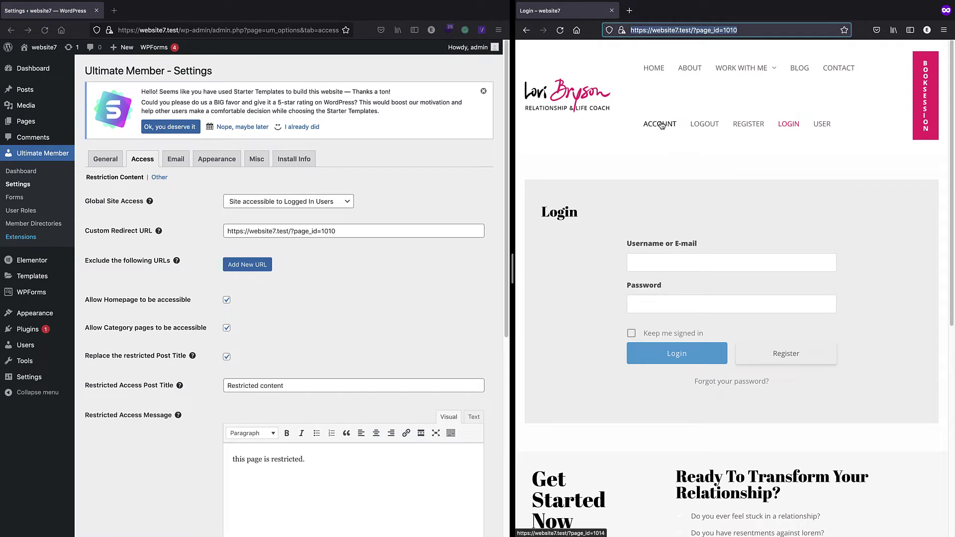
{"action": "left_click", "coordinate": [669, 81]}
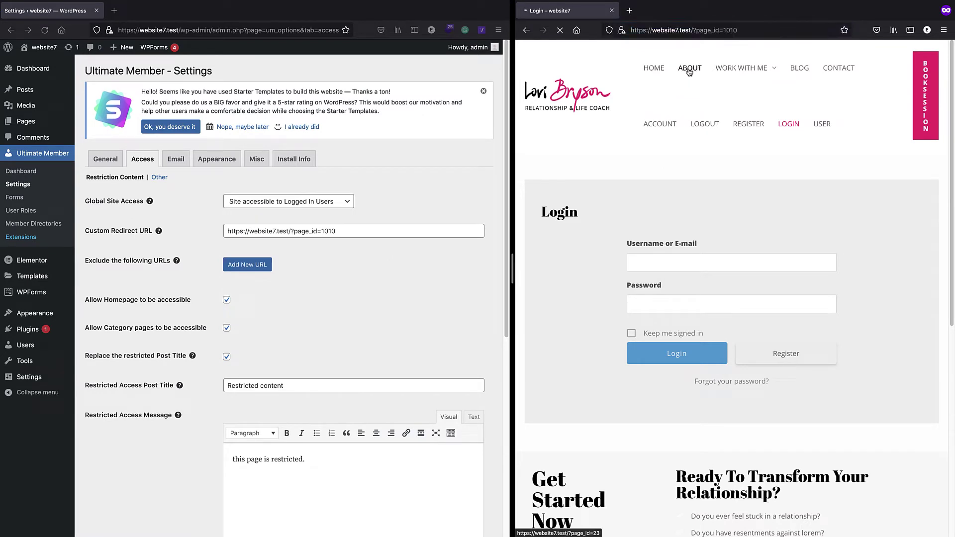
{"action": "left_click", "coordinate": [691, 69]}
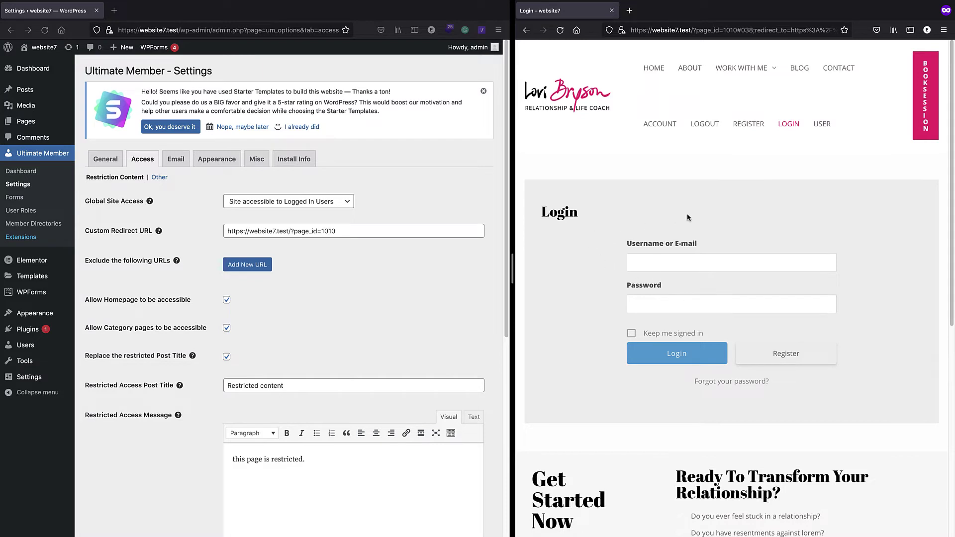
{"action": "left_click", "coordinate": [798, 70]}
- Open the Default Registration form from the Ultimate Member Forms list
{"action": "left_click", "coordinate": [14, 198]}
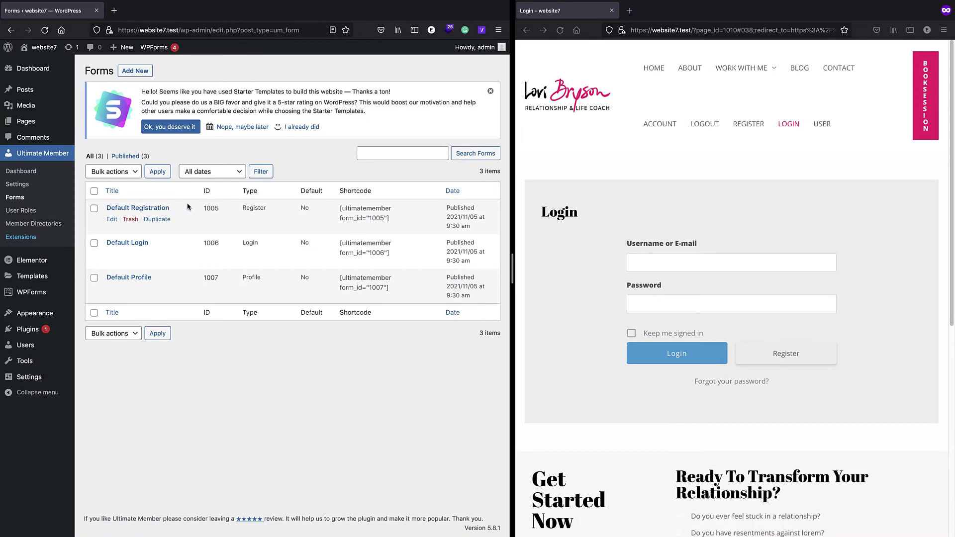
{"action": "left_click", "coordinate": [162, 208]}
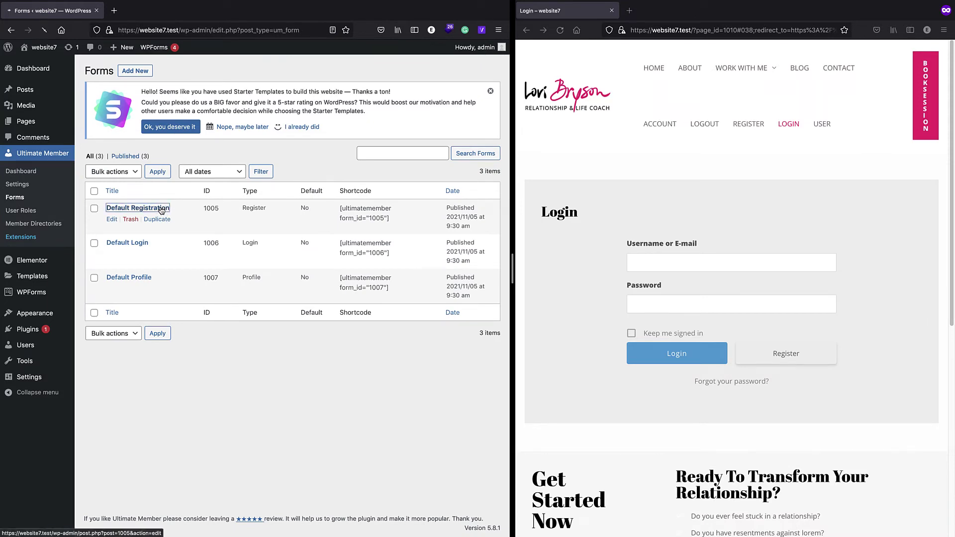
{"action": "scroll", "coordinate": [160, 207], "scroll_direction": "down", "scroll_amount": 3}
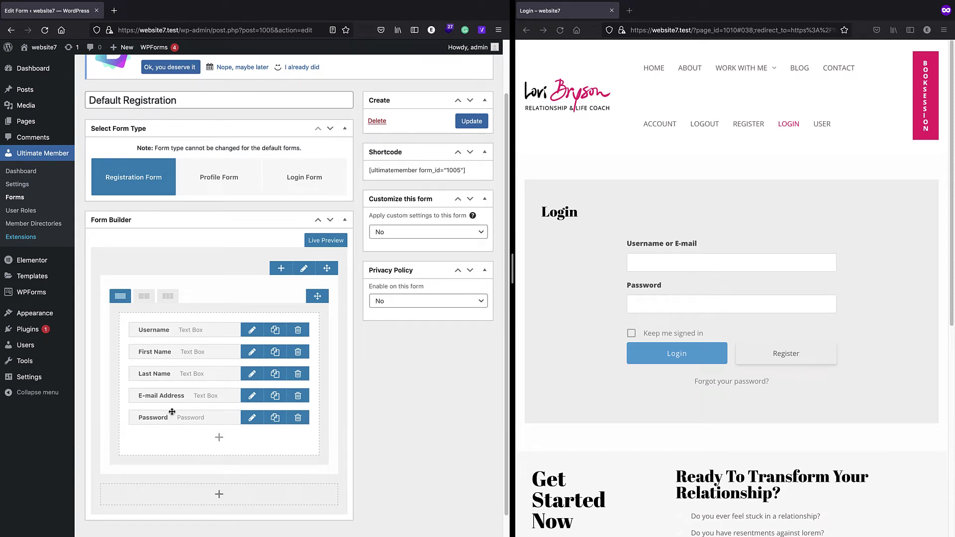
- Delete the First Name and Last Name fields, update the form, and open the site's Register page
{"action": "left_click", "coordinate": [252, 332]}
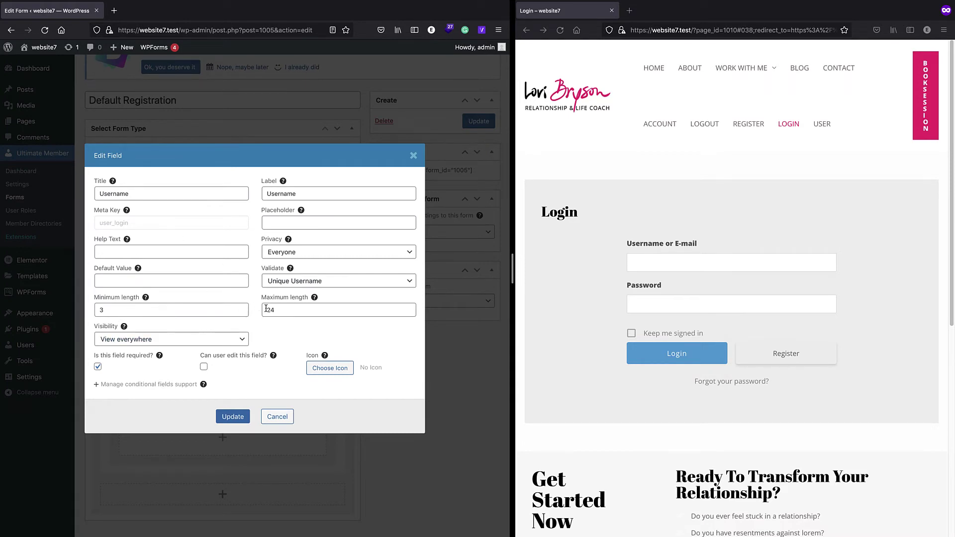
{"action": "left_click", "coordinate": [414, 156]}
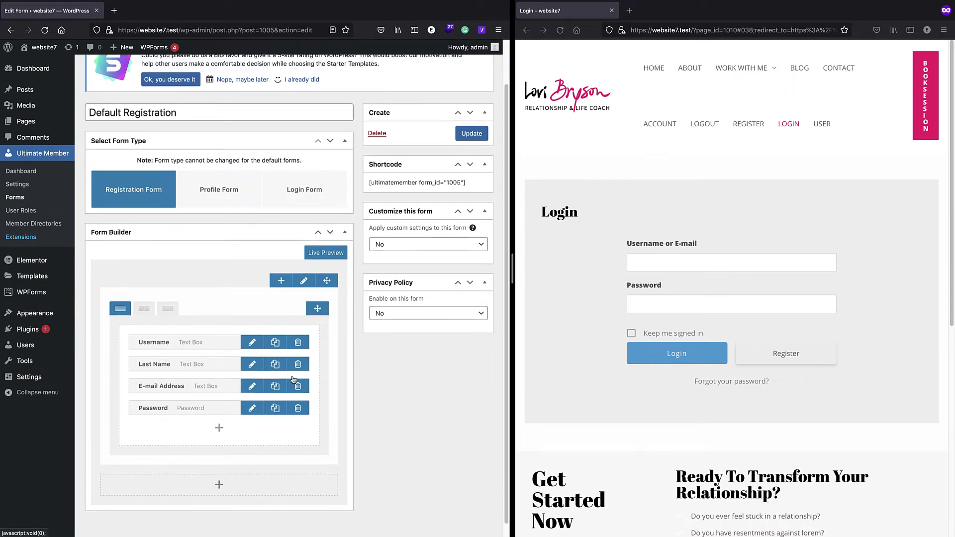
{"action": "left_click", "coordinate": [298, 351]}
{"action": "left_click", "coordinate": [298, 364]}
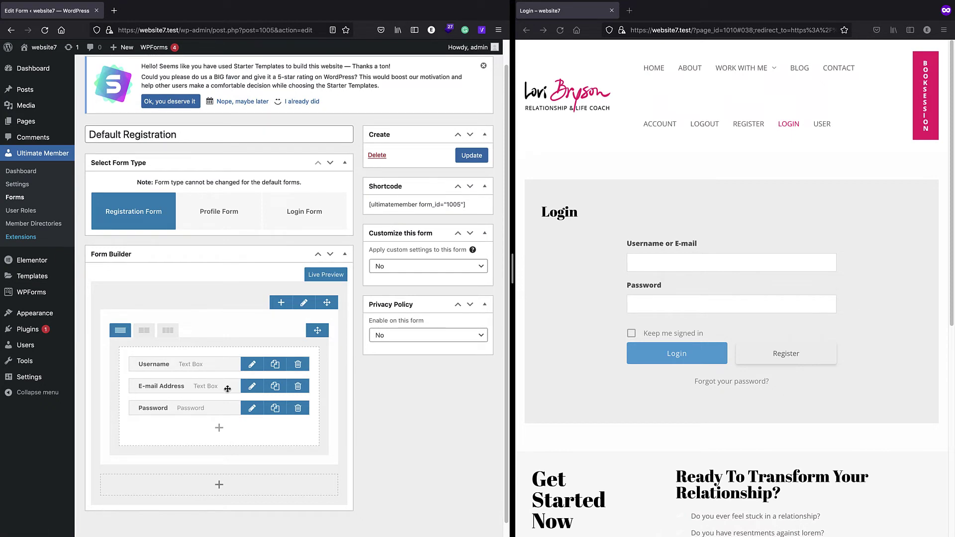
{"action": "left_click", "coordinate": [460, 156]}
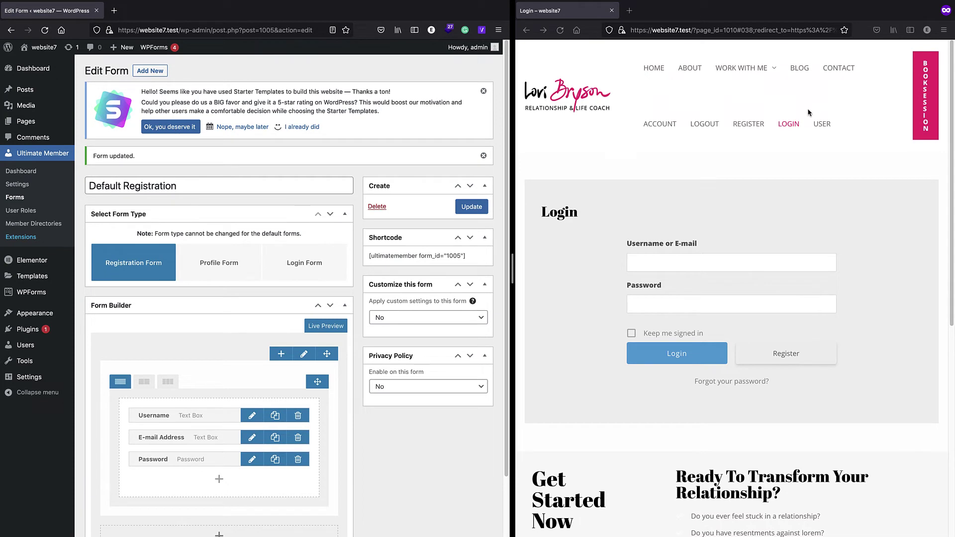
{"action": "left_click", "coordinate": [795, 122]}
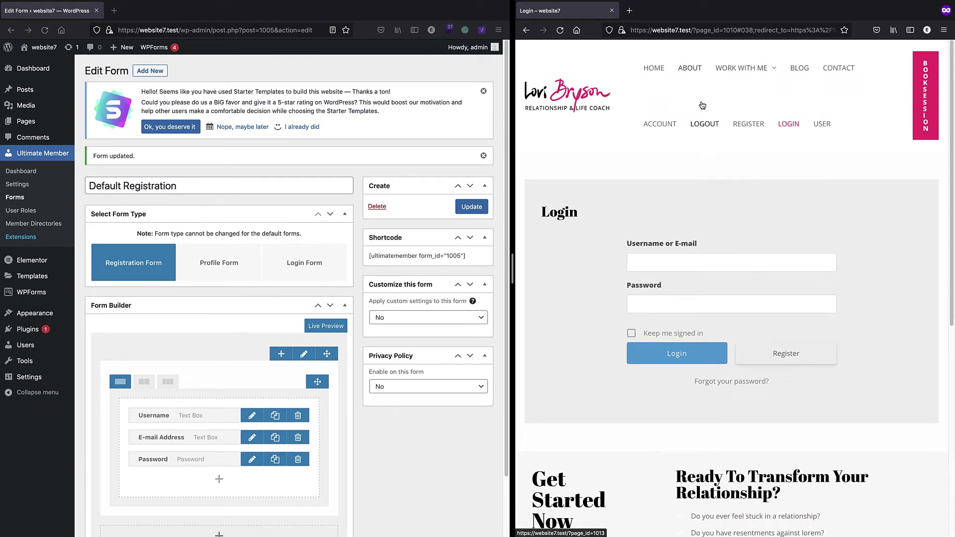
{"action": "left_click", "coordinate": [746, 124]}
- Register a test user with a username, e-mail address and matching password and confirmation
{"action": "scroll", "coordinate": [736, 146], "scroll_direction": "down", "scroll_amount": 1}
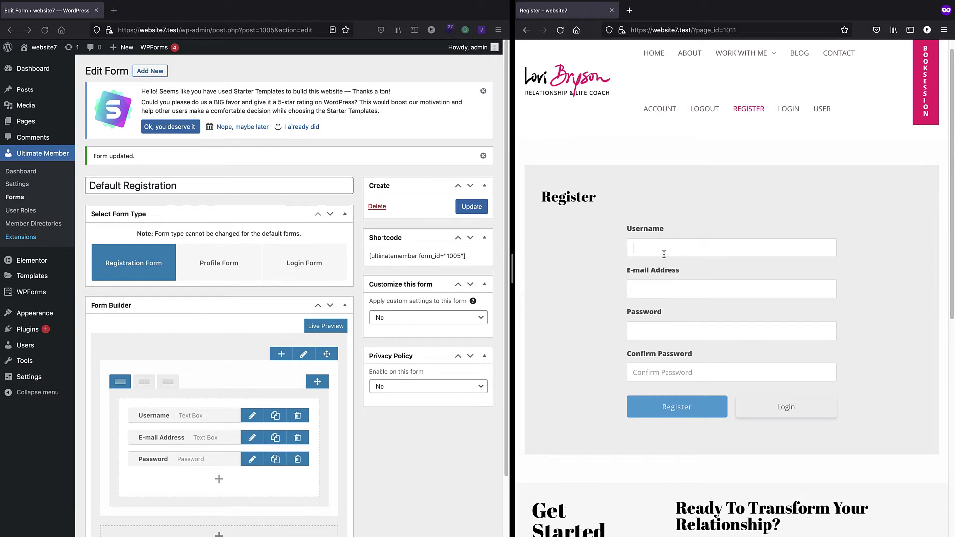
{"action": "left_click", "coordinate": [664, 255]}
{"action": "left_click", "coordinate": [659, 249]}
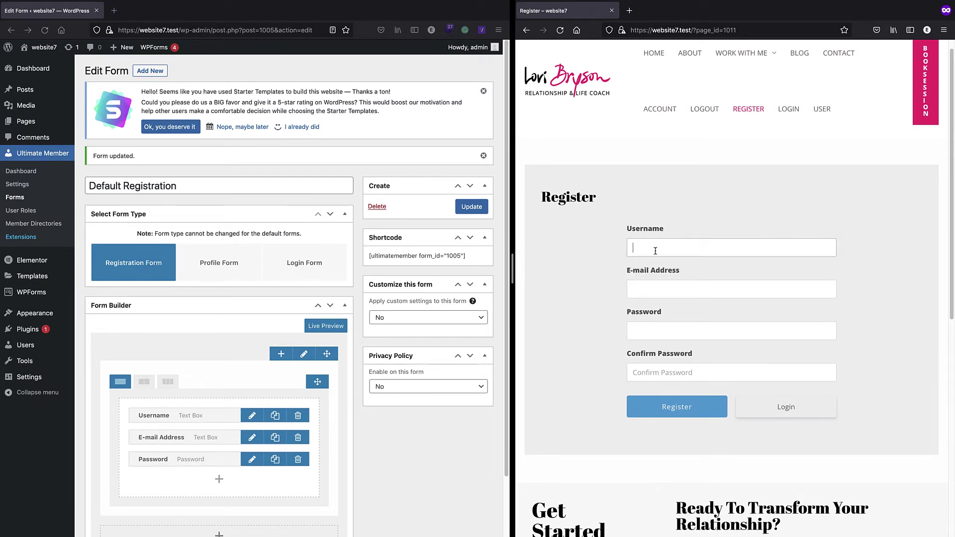
{"action": "type", "text": "user1"}
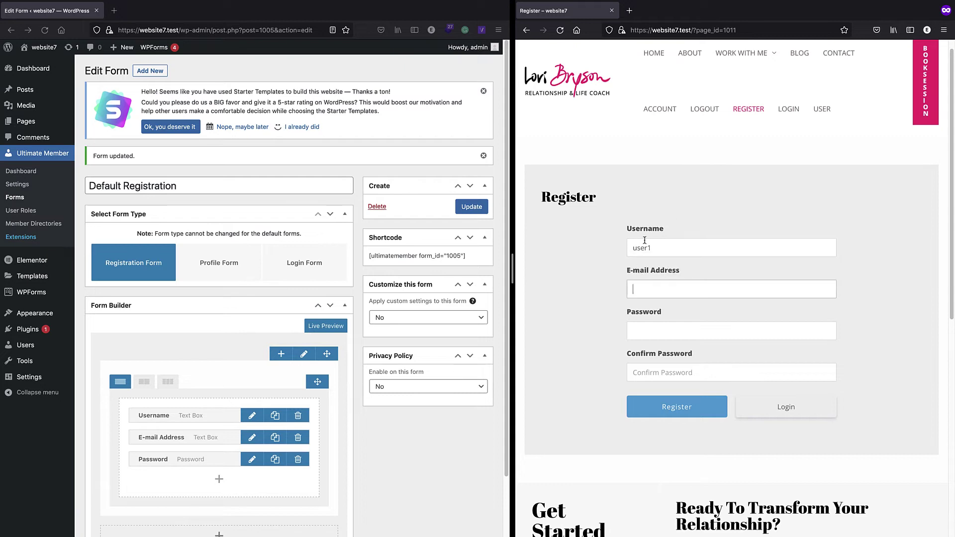
{"action": "type", "text": "user1@example.com"}
{"action": "left_click", "coordinate": [652, 332]}
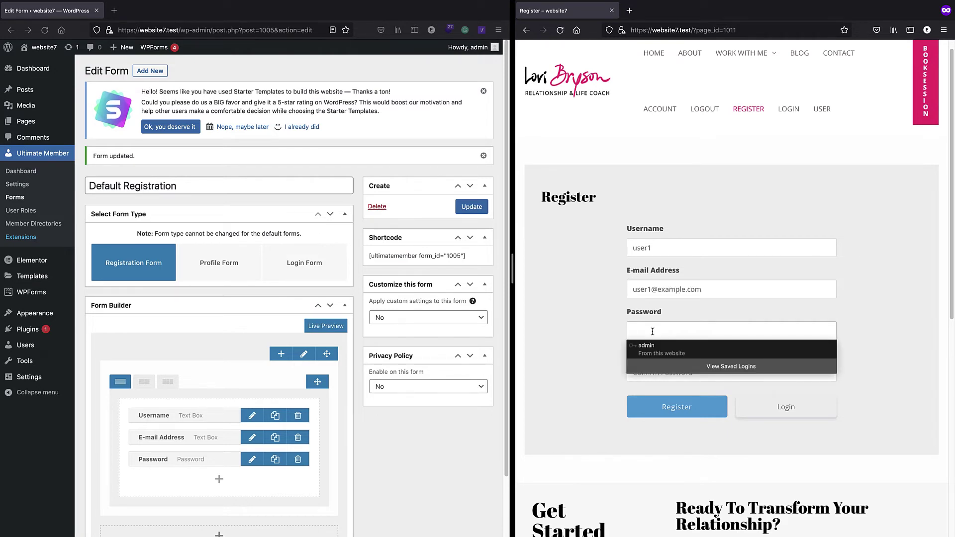
{"action": "key", "text": "Escape"}
{"action": "type", "text": "p"}
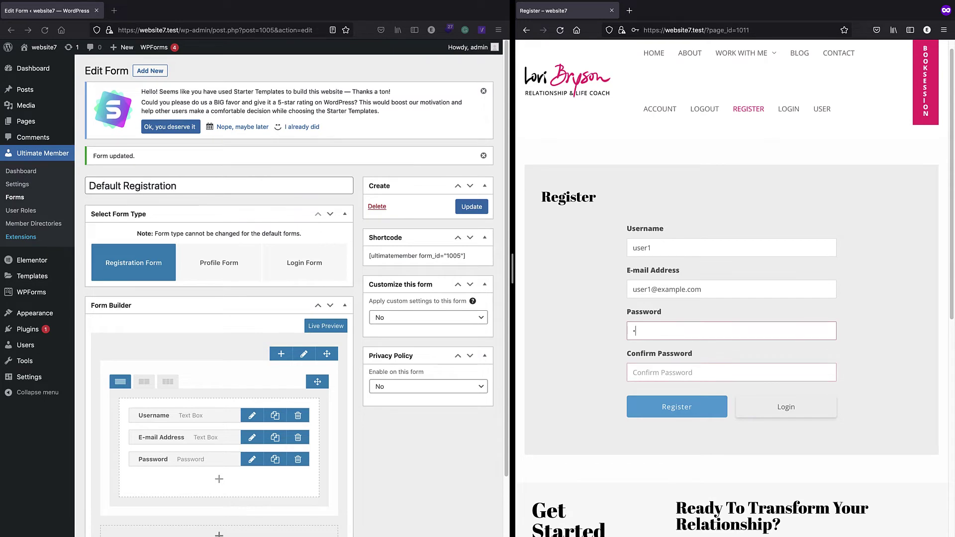
{"action": "type", "text": "as"}
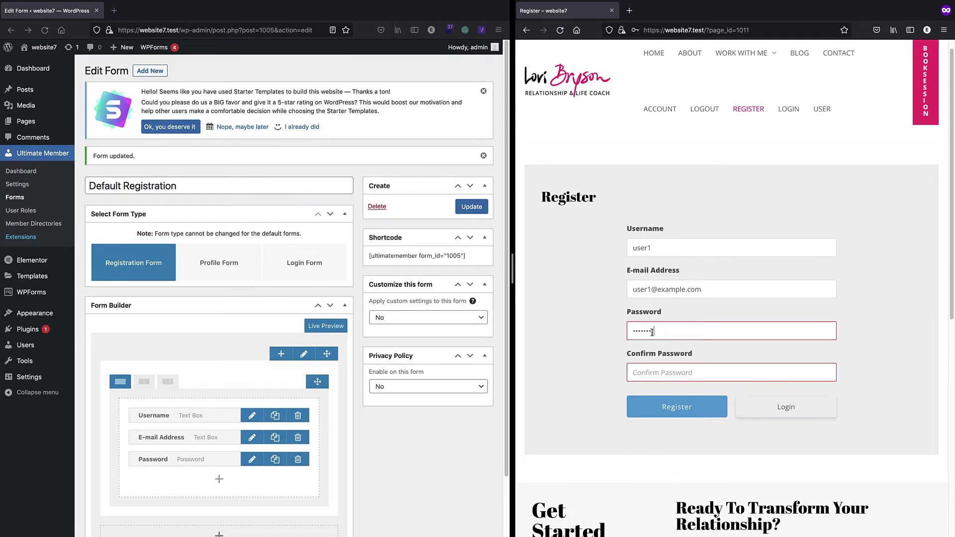
{"action": "left_click", "coordinate": [663, 371]}
{"action": "type", "text": "p"}
{"action": "left_click", "coordinate": [702, 407]}
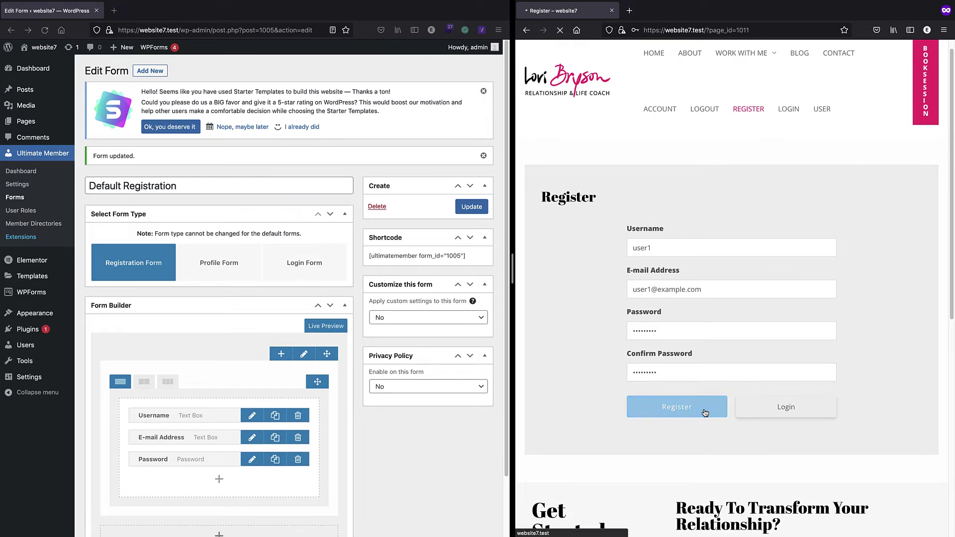
- Scroll through the new user's profile and view its Comments tab
{"action": "scroll", "coordinate": [692, 185], "scroll_direction": "down", "scroll_amount": 5}
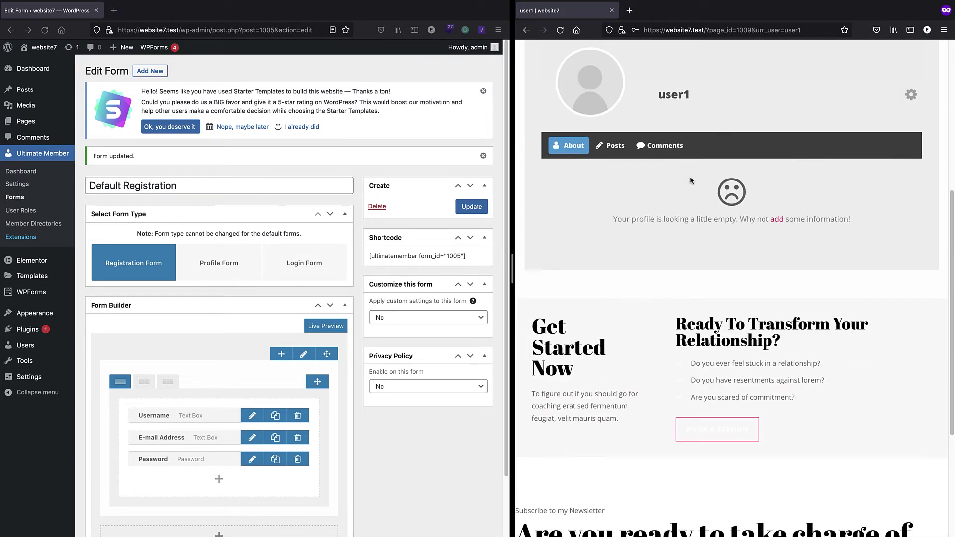
{"action": "scroll", "coordinate": [690, 180], "scroll_direction": "down", "scroll_amount": 4}
{"action": "scroll", "coordinate": [691, 182], "scroll_direction": "up", "scroll_amount": 6}
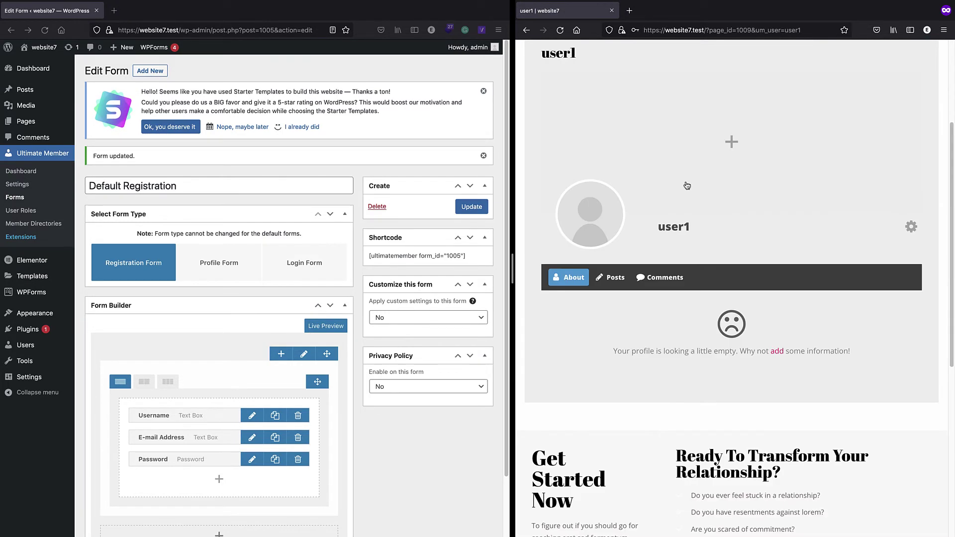
{"action": "left_click", "coordinate": [649, 281]}
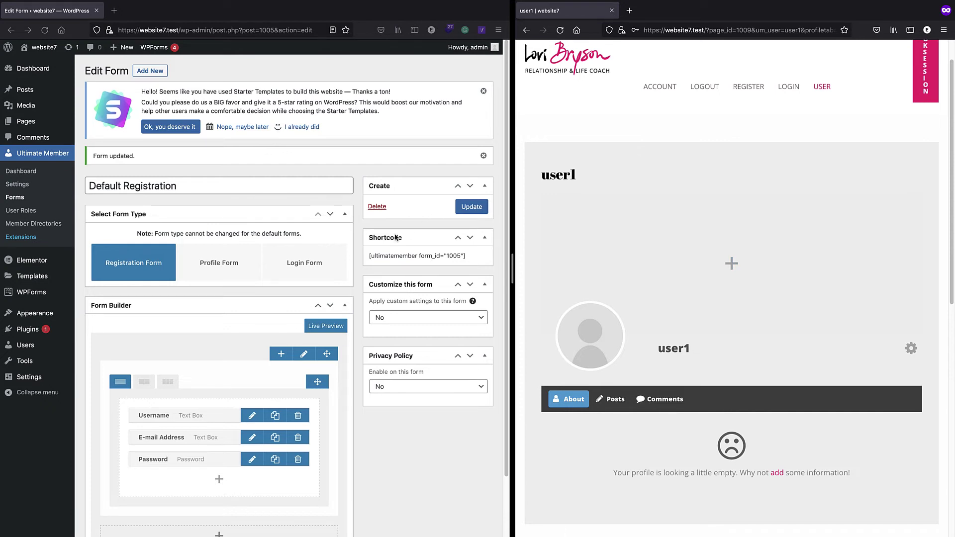
- Revisit the Register page as the new user, then go to My Books
{"action": "left_click", "coordinate": [748, 86]}
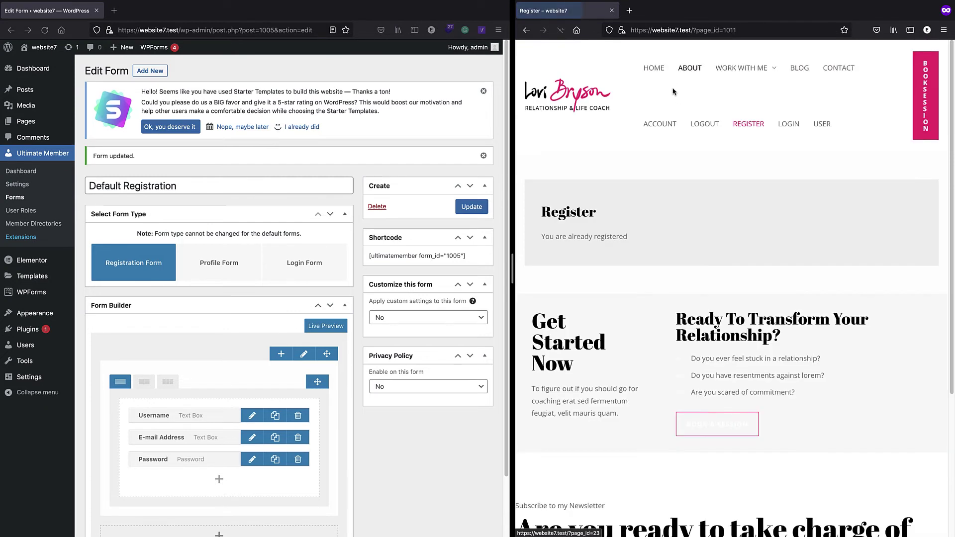
{"action": "mouse_move", "coordinate": [730, 70]}
{"action": "left_click", "coordinate": [727, 107]}
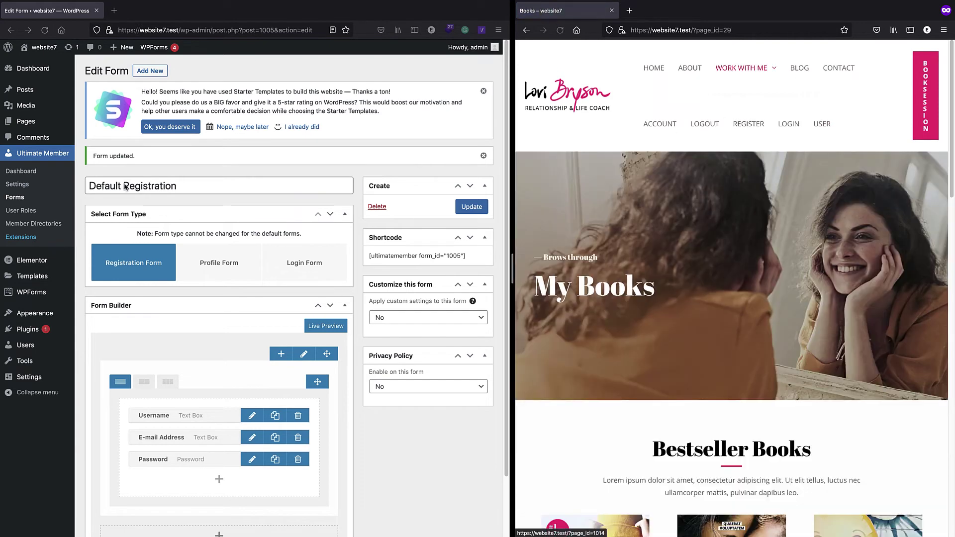
- Browse Ultimate Member's User Roles and Member Directories, then view its dashboard showing 2 approved users
{"action": "left_click", "coordinate": [28, 217]}
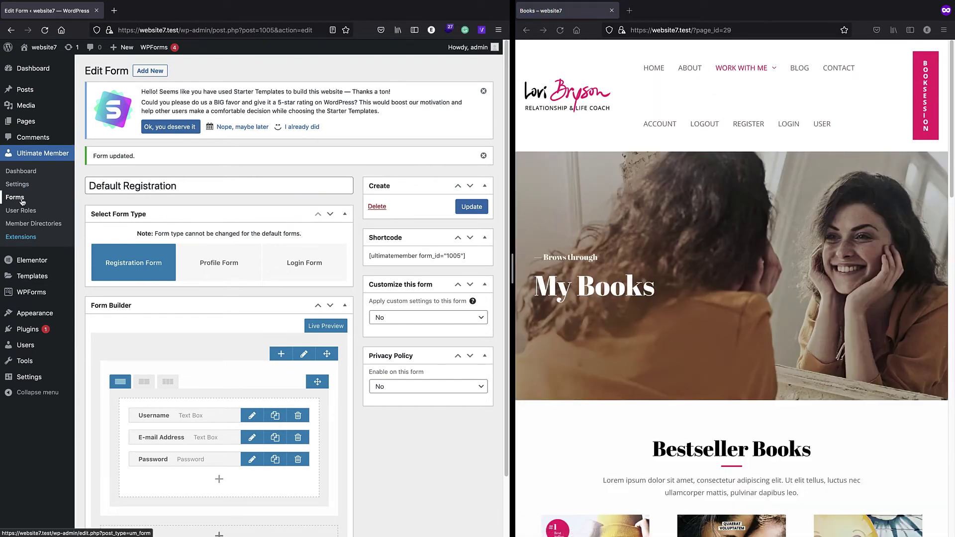
{"action": "left_click", "coordinate": [22, 214]}
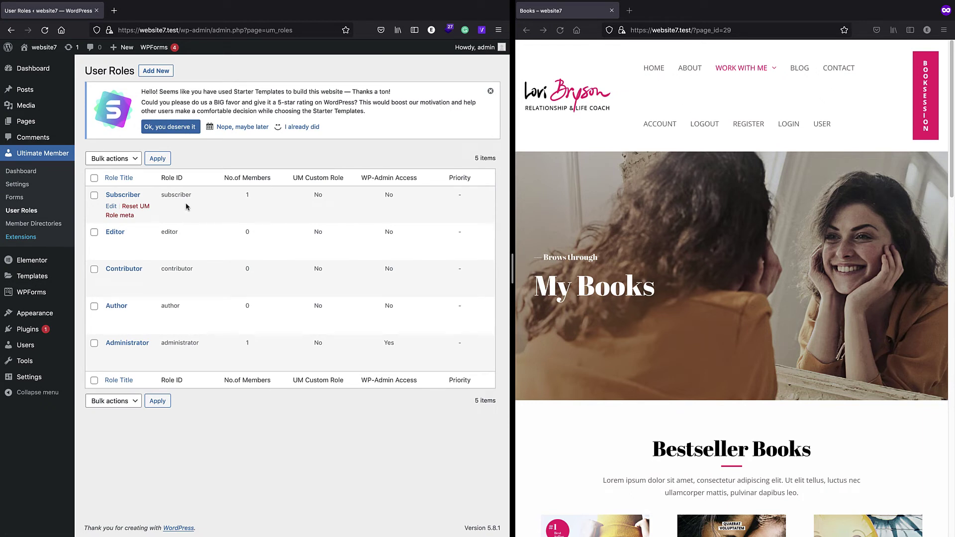
{"action": "left_click", "coordinate": [20, 223]}
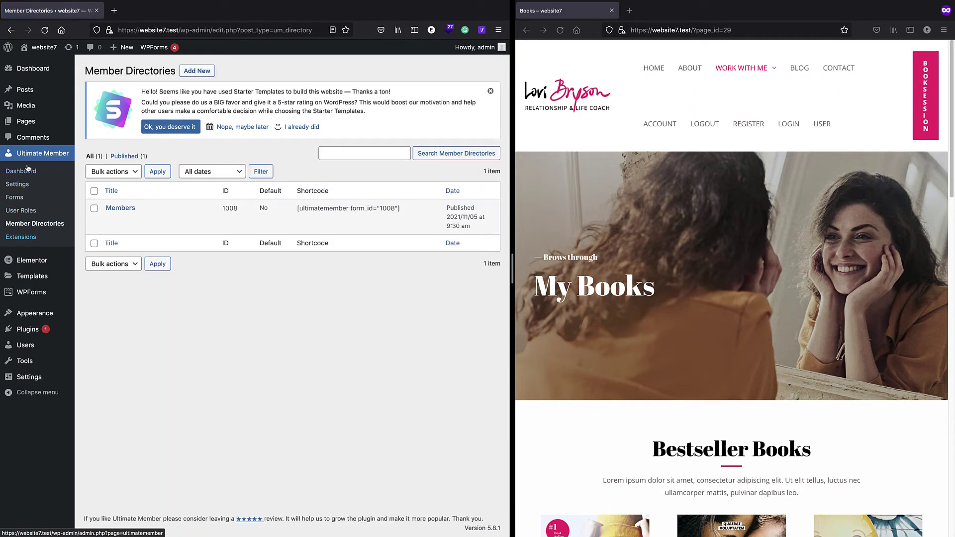
{"action": "left_click", "coordinate": [28, 156]}
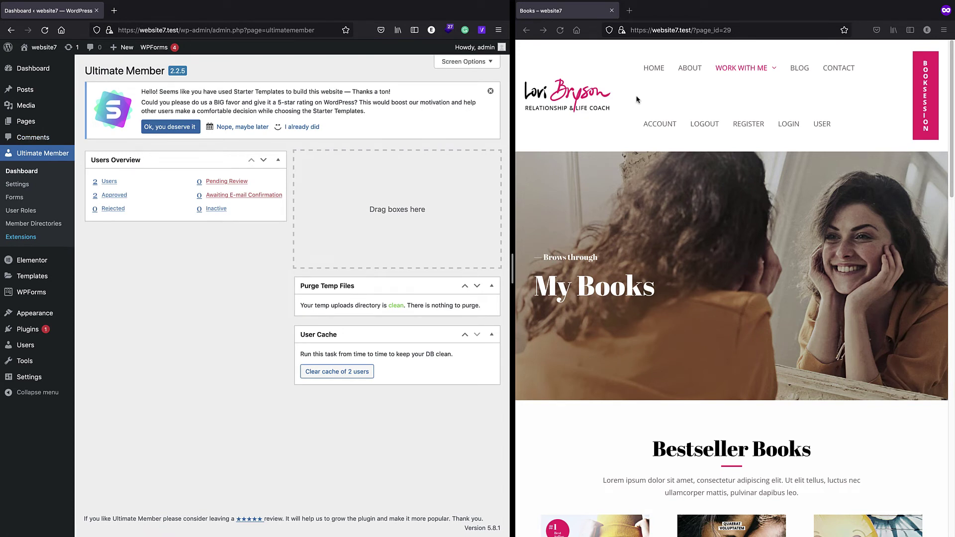
- View the test user's Account page with its Username, First Name, Last Name and E-mail fields
{"action": "left_click", "coordinate": [657, 129]}
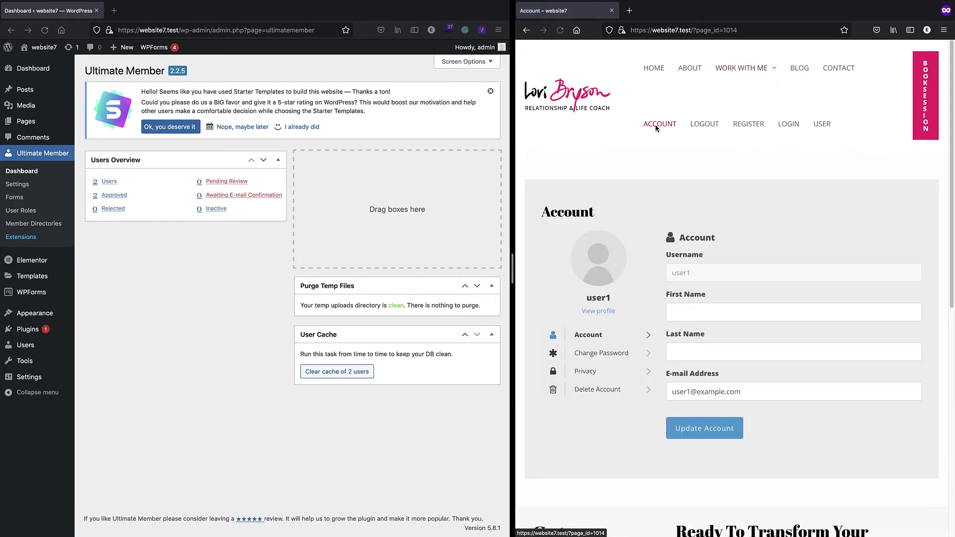
{"action": "scroll", "coordinate": [628, 160], "scroll_direction": "down", "scroll_amount": 2}
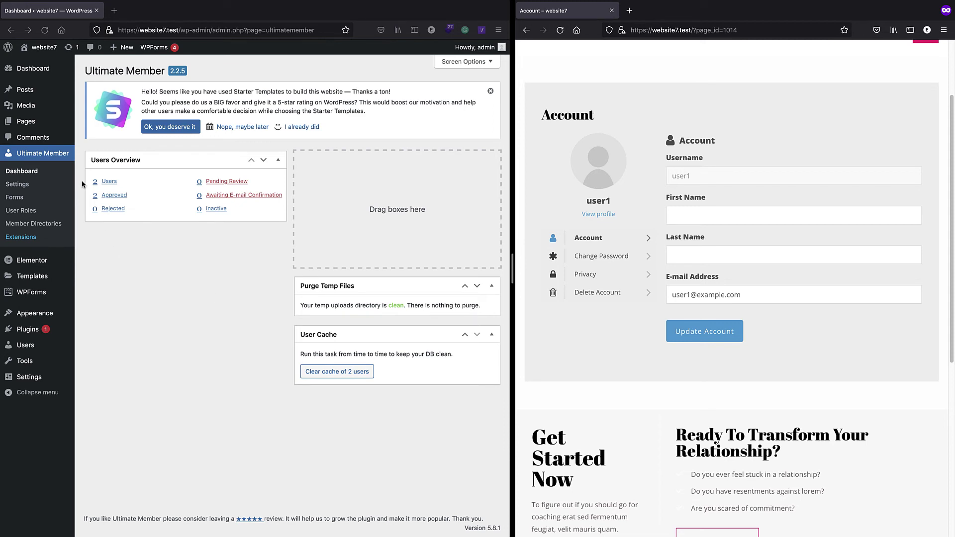
- Find the Account page among the 16 pages in All Pages and open it for editing
{"action": "left_click", "coordinate": [26, 122]}
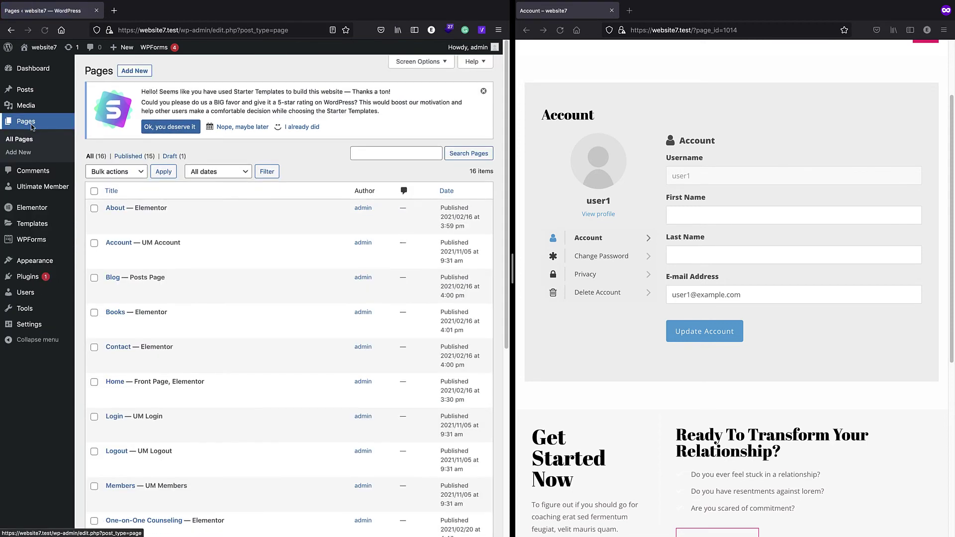
{"action": "scroll", "coordinate": [188, 209], "scroll_direction": "down", "scroll_amount": 3}
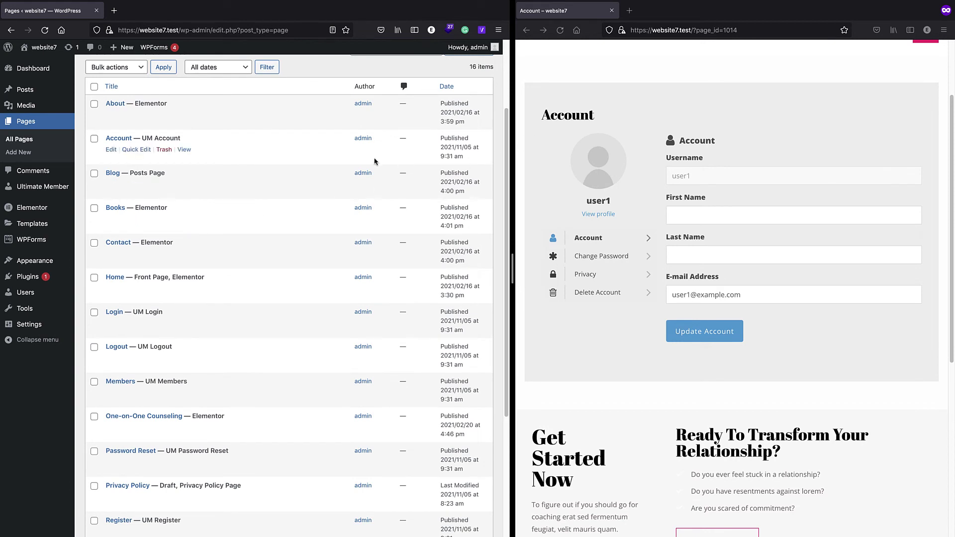
{"action": "scroll", "coordinate": [163, 241], "scroll_direction": "down", "scroll_amount": 2}
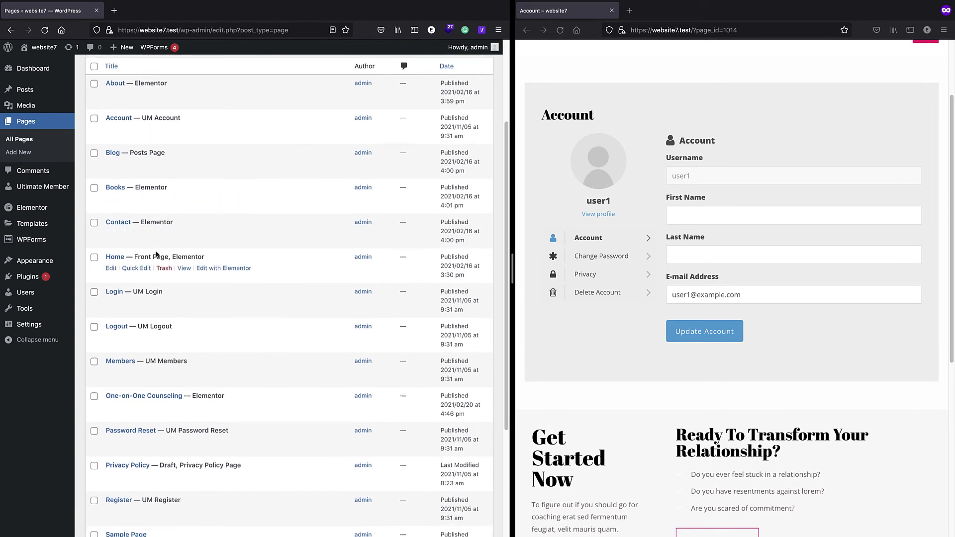
{"action": "scroll", "coordinate": [153, 270], "scroll_direction": "up", "scroll_amount": 5}
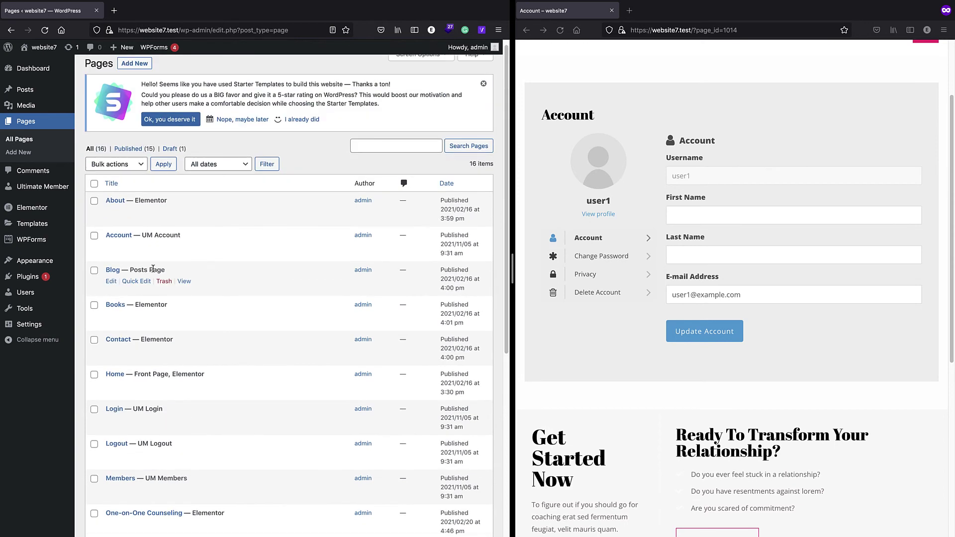
{"action": "left_click", "coordinate": [111, 235]}
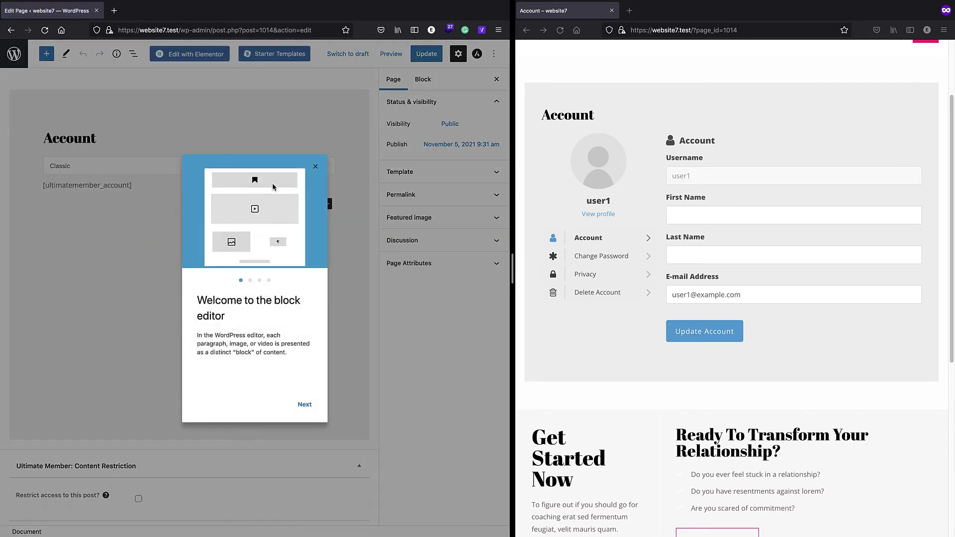
- Give the Account page the Elementor Full Width template, update it, and open it in Elementor
{"action": "left_click", "coordinate": [315, 166]}
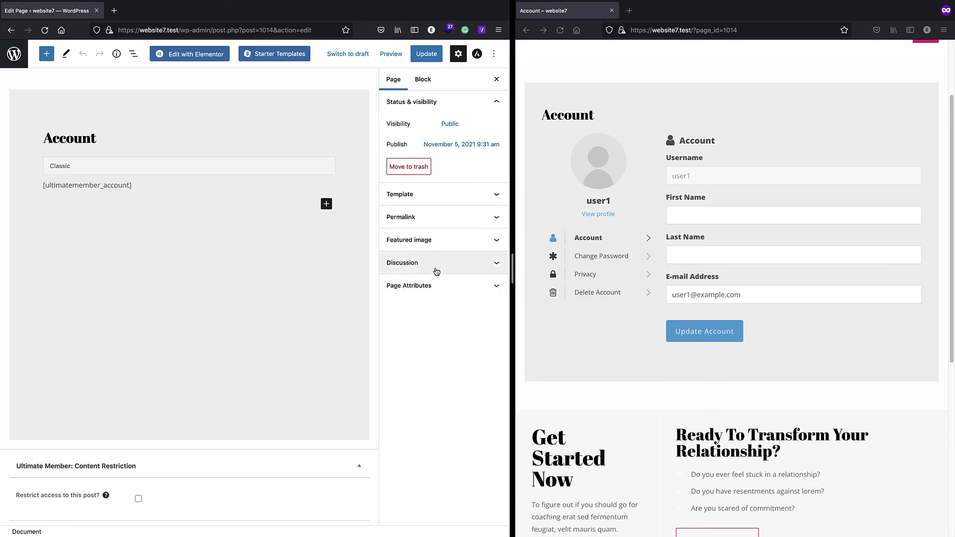
{"action": "left_click", "coordinate": [453, 193]}
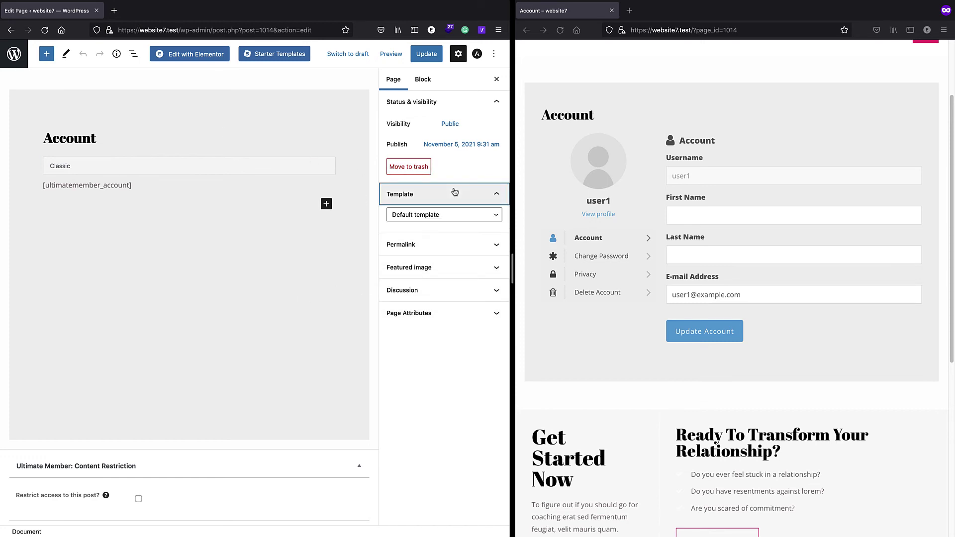
{"action": "left_click", "coordinate": [426, 219]}
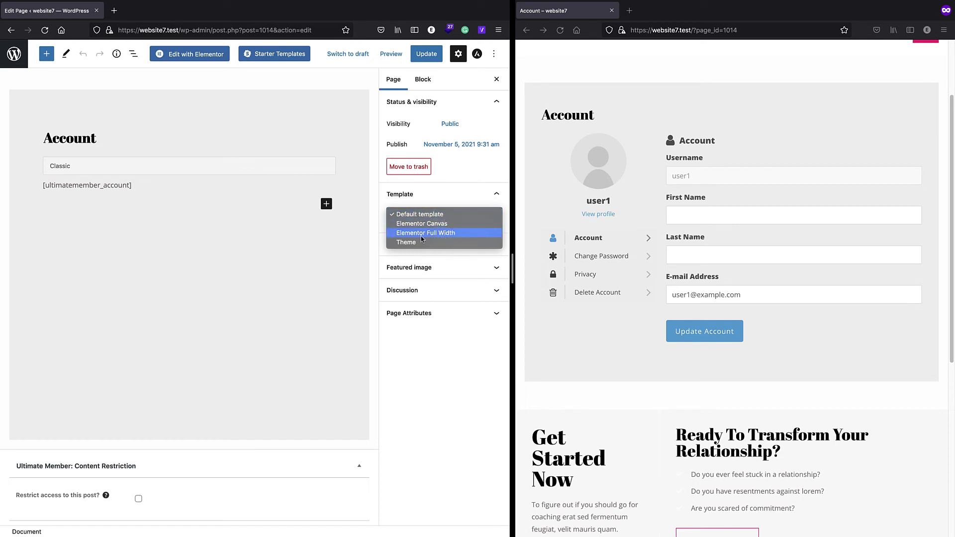
{"action": "left_click", "coordinate": [431, 233]}
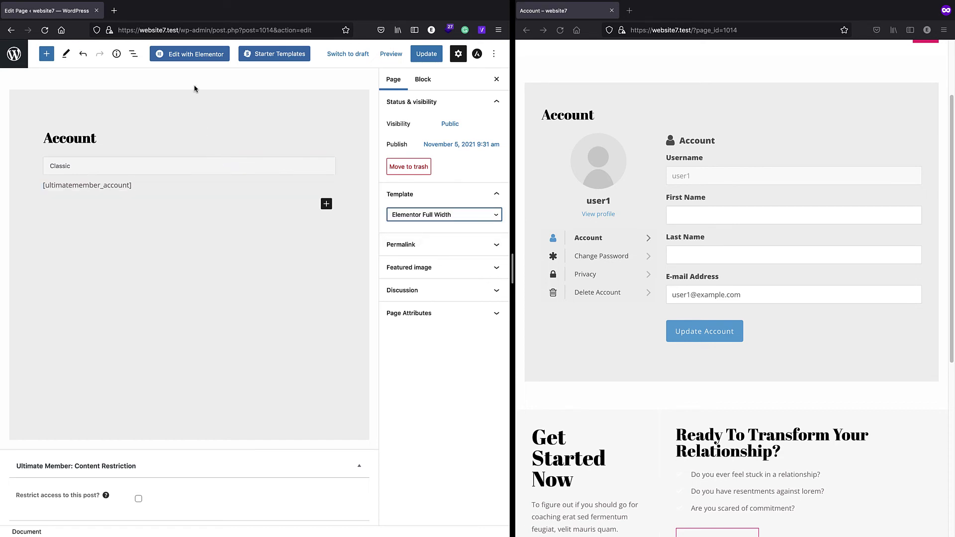
{"action": "left_click", "coordinate": [427, 56]}
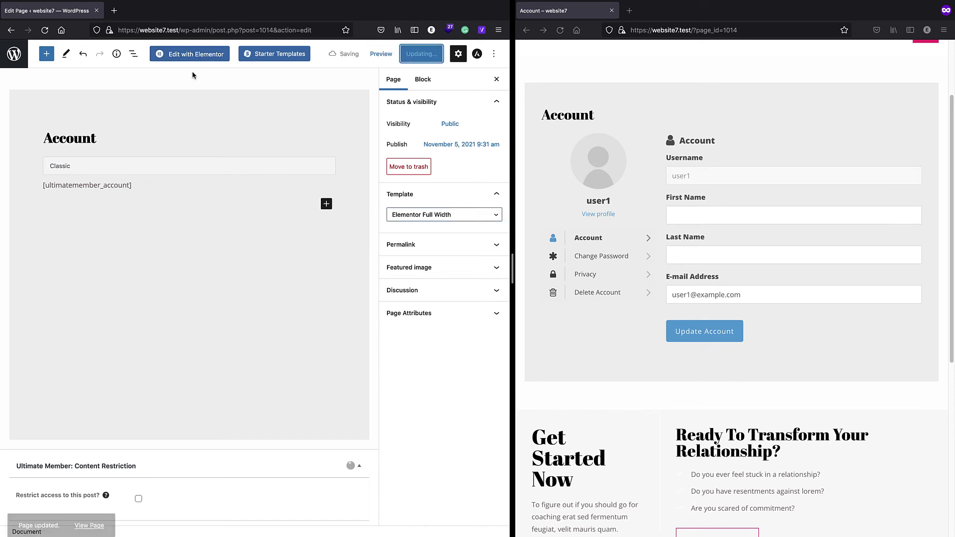
{"action": "left_click", "coordinate": [193, 53]}
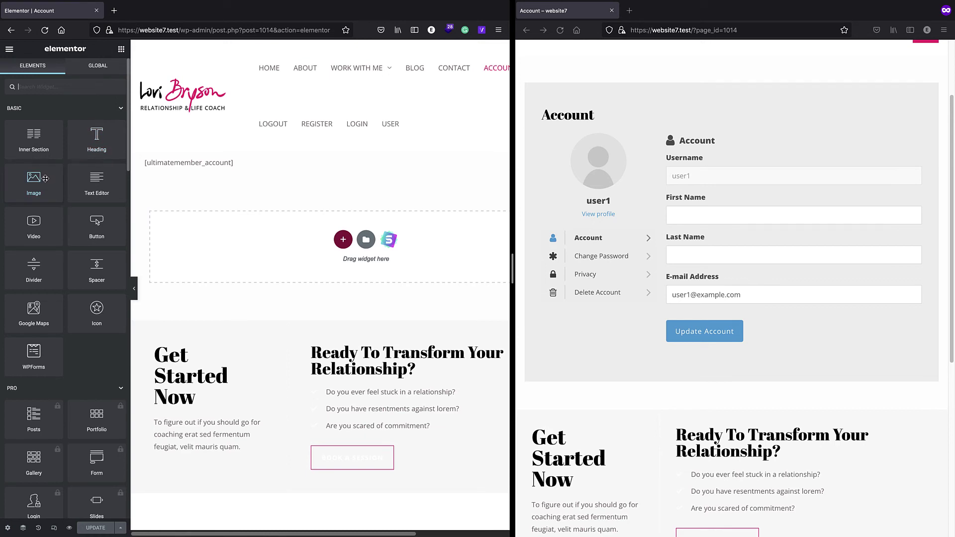
- Place a London Eye Google Maps widget below the account shortcode and update the page
{"action": "scroll", "coordinate": [36, 252], "scroll_direction": "down", "scroll_amount": 1}
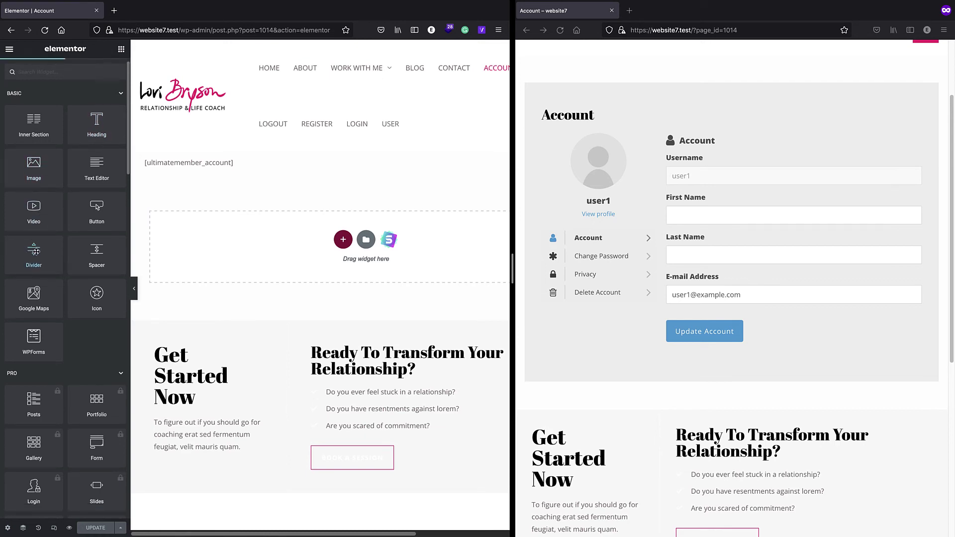
{"action": "scroll", "coordinate": [36, 251], "scroll_direction": "up", "scroll_amount": 1}
{"action": "left_click_drag", "start_coordinate": [39, 307], "coordinate": [266, 228]}
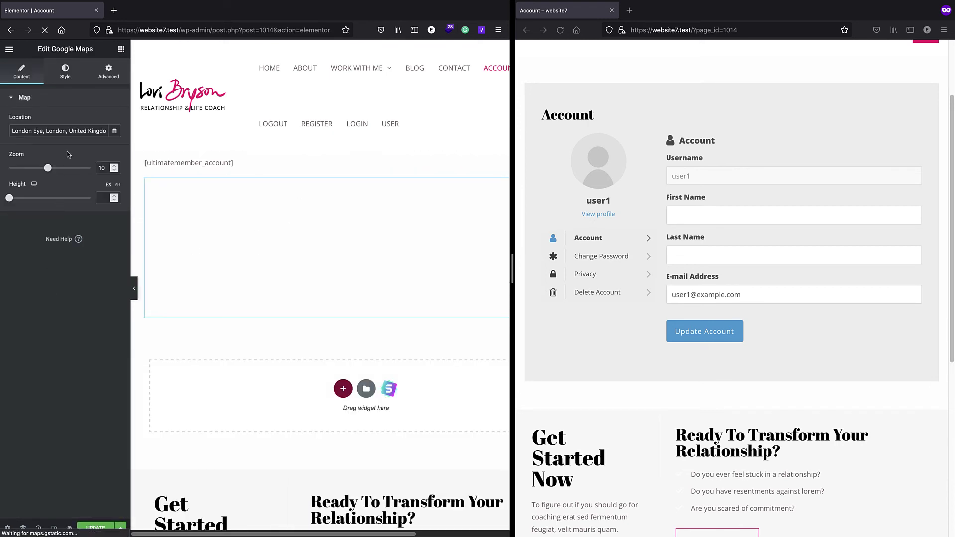
{"action": "left_click", "coordinate": [96, 527]}
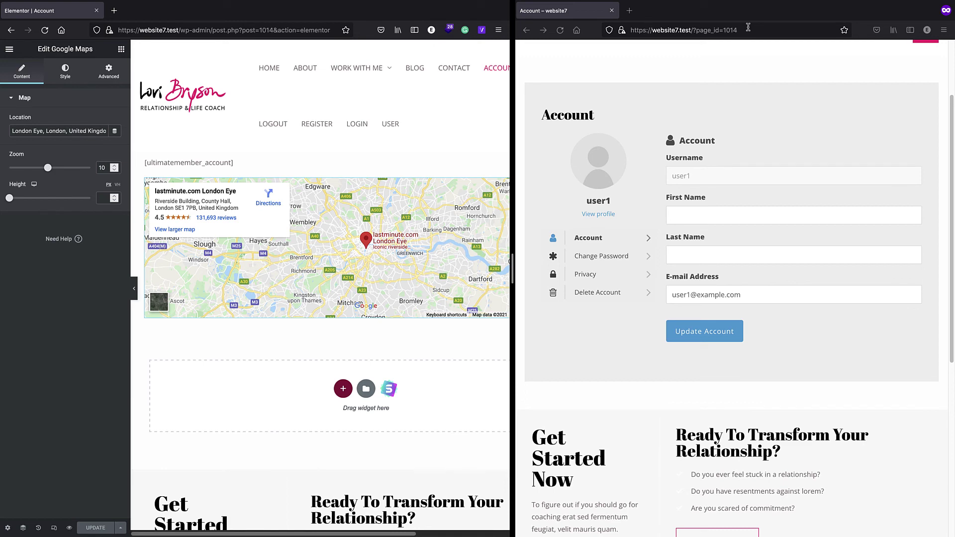
- Reload the live Account page and check that the London Eye map appears under the account form
{"action": "left_click", "coordinate": [749, 30]}
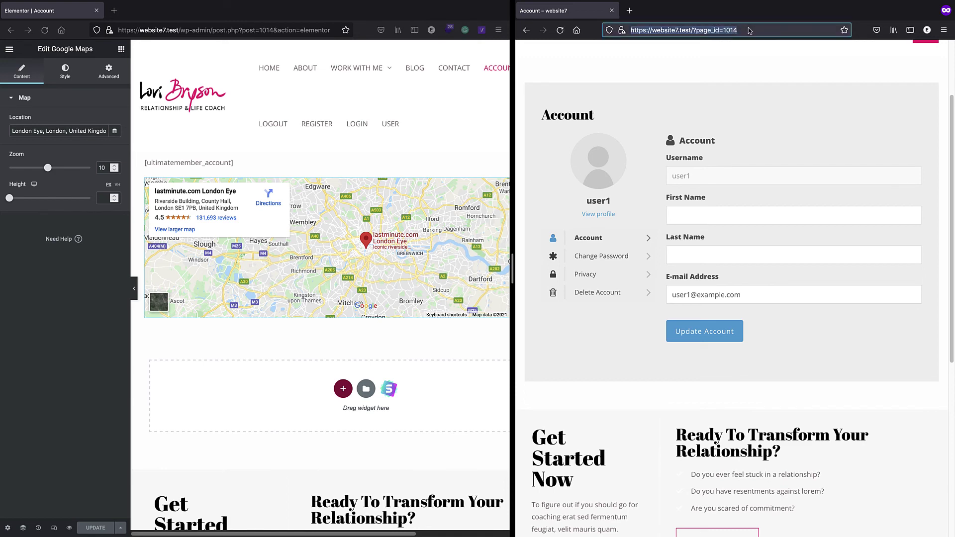
{"action": "key", "text": "Return"}
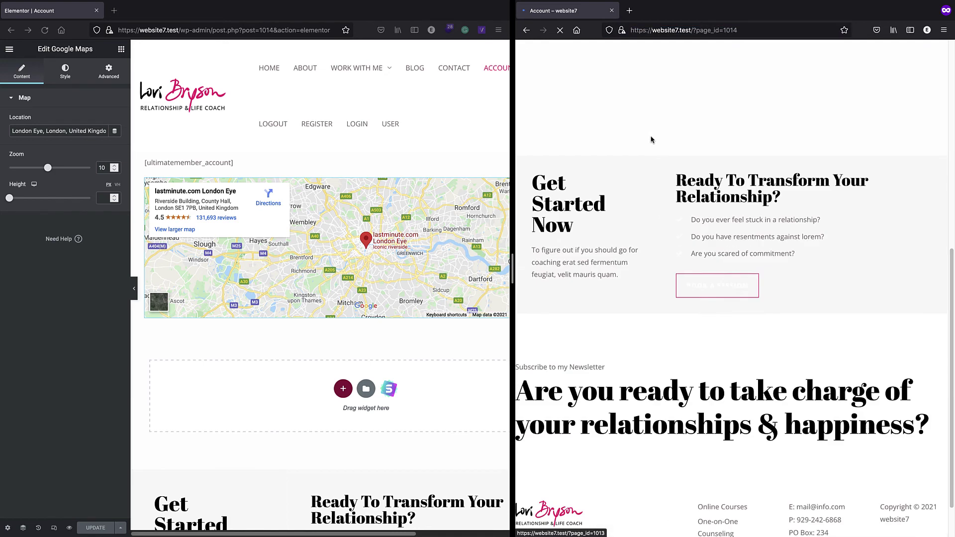
{"action": "mouse_move", "coordinate": [761, 95]}
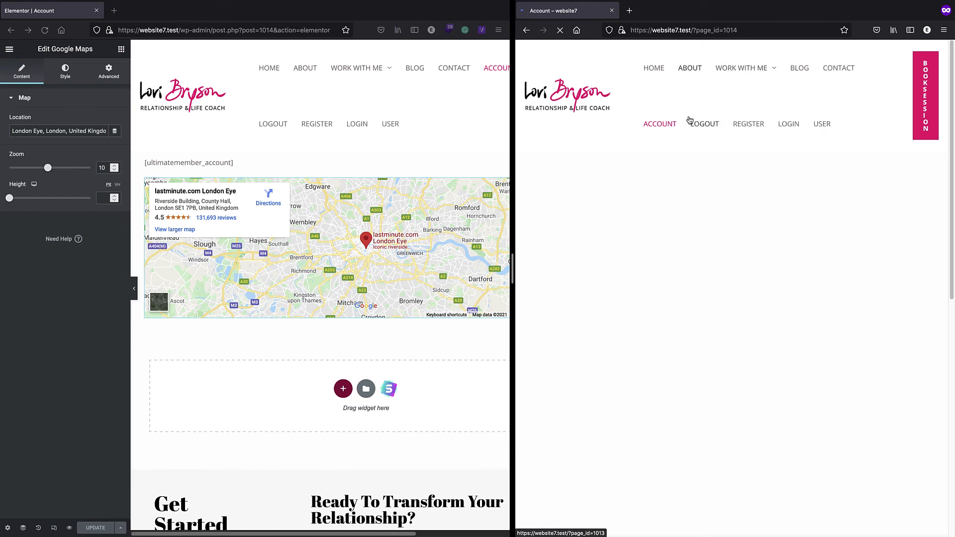
{"action": "left_click", "coordinate": [652, 129]}
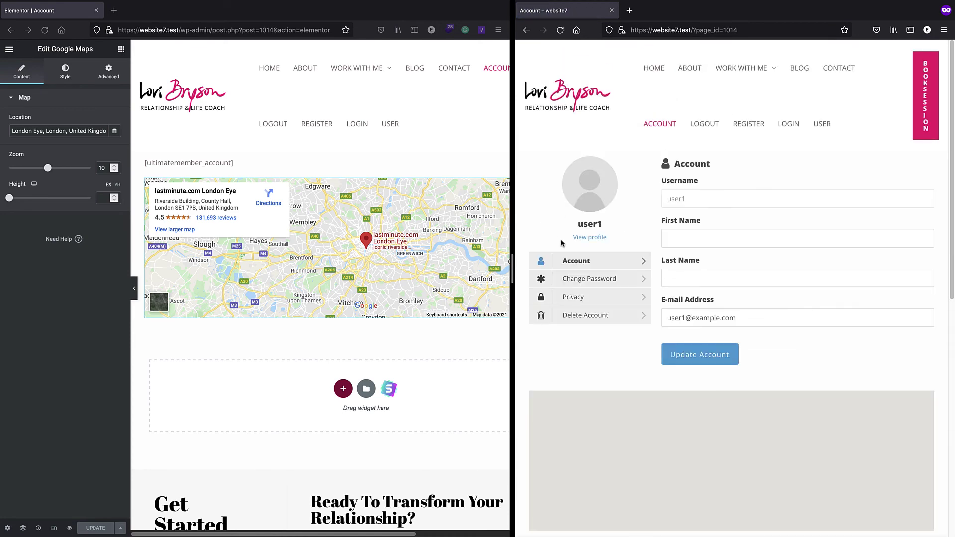
{"action": "scroll", "coordinate": [661, 277], "scroll_direction": "down", "scroll_amount": 3}
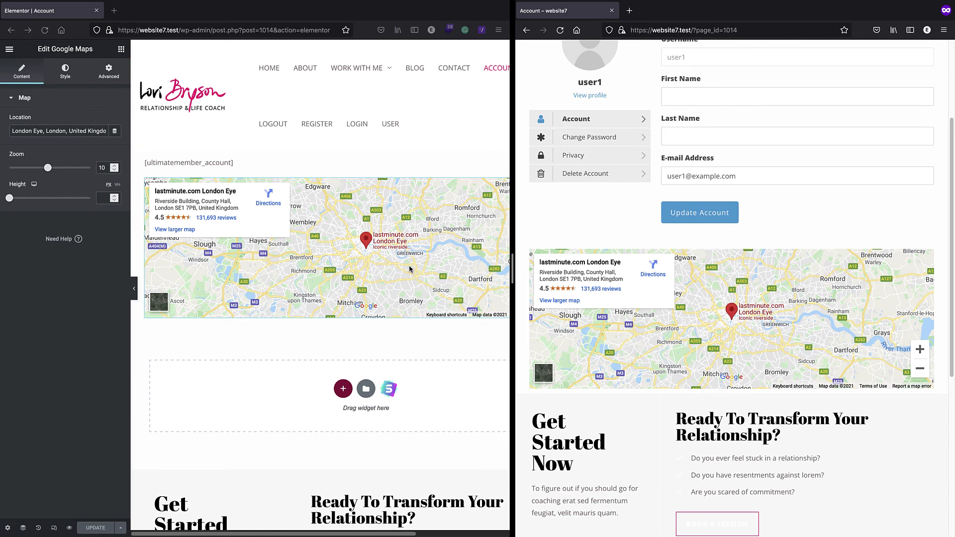
{"action": "scroll", "coordinate": [413, 273], "scroll_direction": "up", "scroll_amount": 2}
{"action": "scroll", "coordinate": [568, 144], "scroll_direction": "up", "scroll_amount": 3}
{"action": "scroll", "coordinate": [568, 145], "scroll_direction": "up", "scroll_amount": 1}
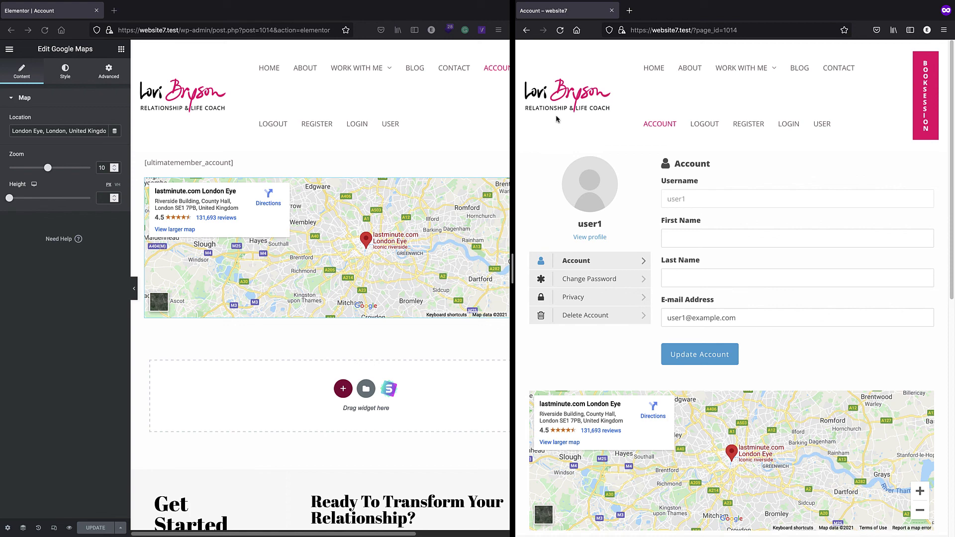
- Exit Elementor back to the WordPress dashboard and the pages list
{"action": "left_click", "coordinate": [9, 49]}
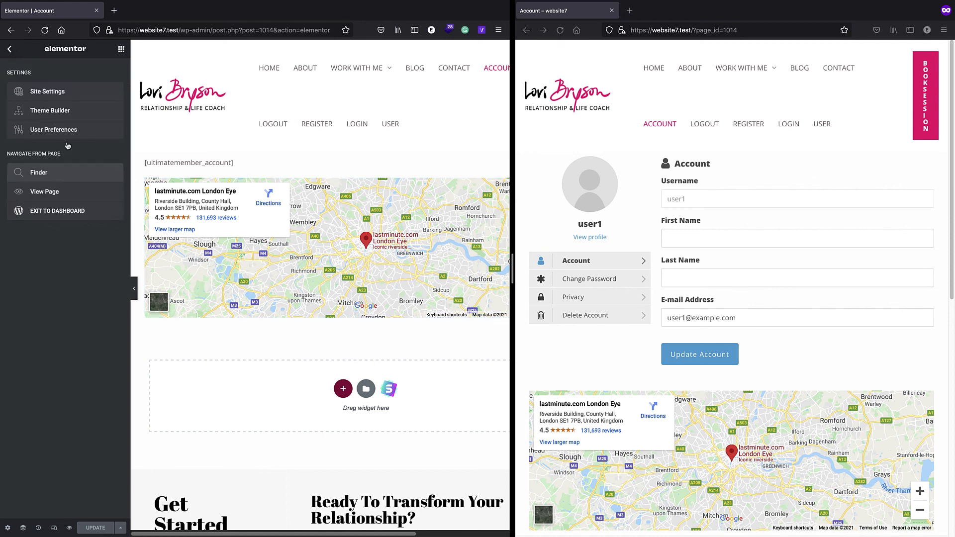
{"action": "left_click", "coordinate": [96, 209]}
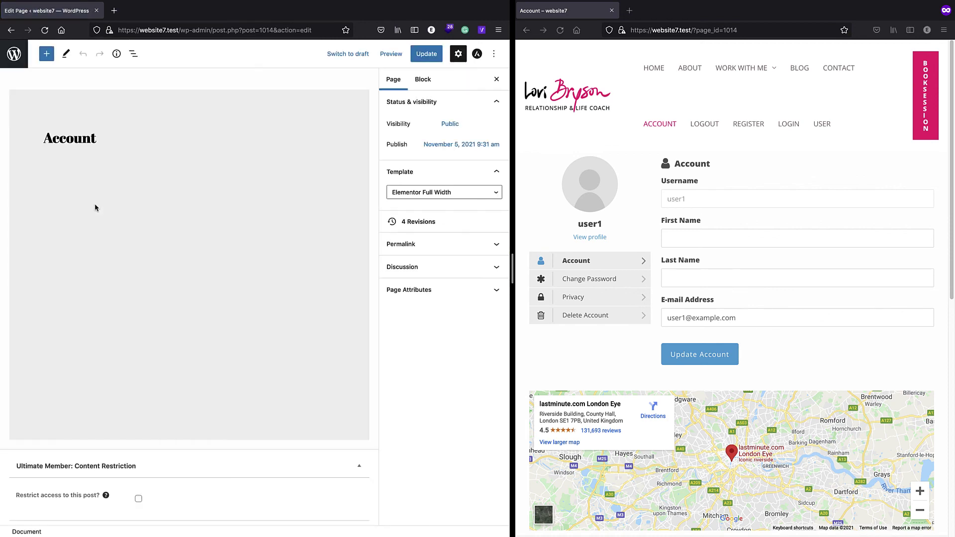
{"action": "left_click", "coordinate": [7, 56]}
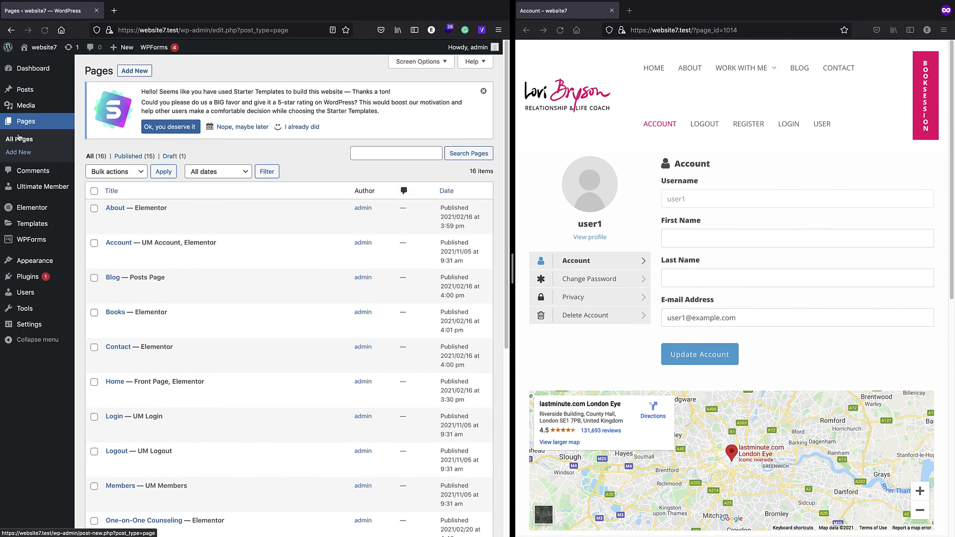
- Check Ultimate Member's rejected users (none), then go to Ultimate Member Settings
{"action": "left_click", "coordinate": [78, 188]}
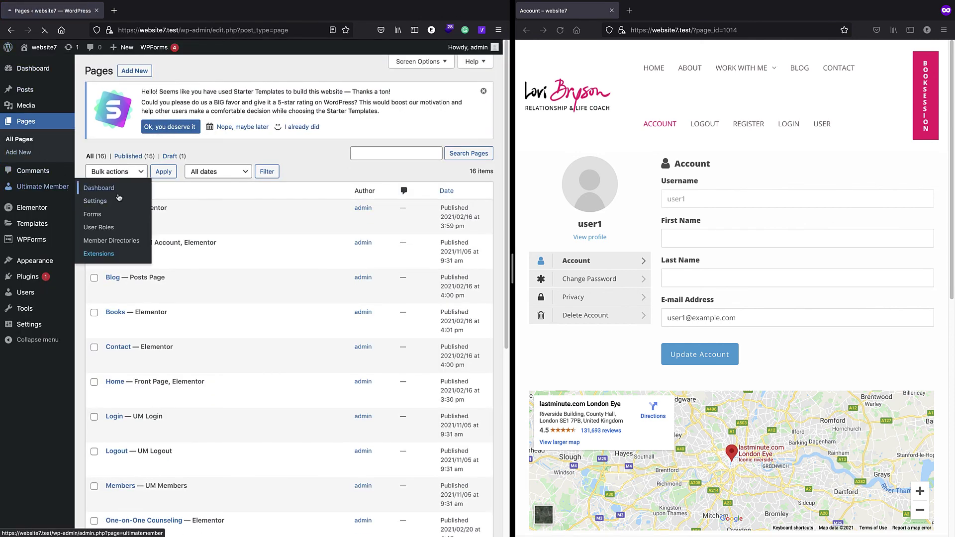
{"action": "left_click", "coordinate": [106, 206]}
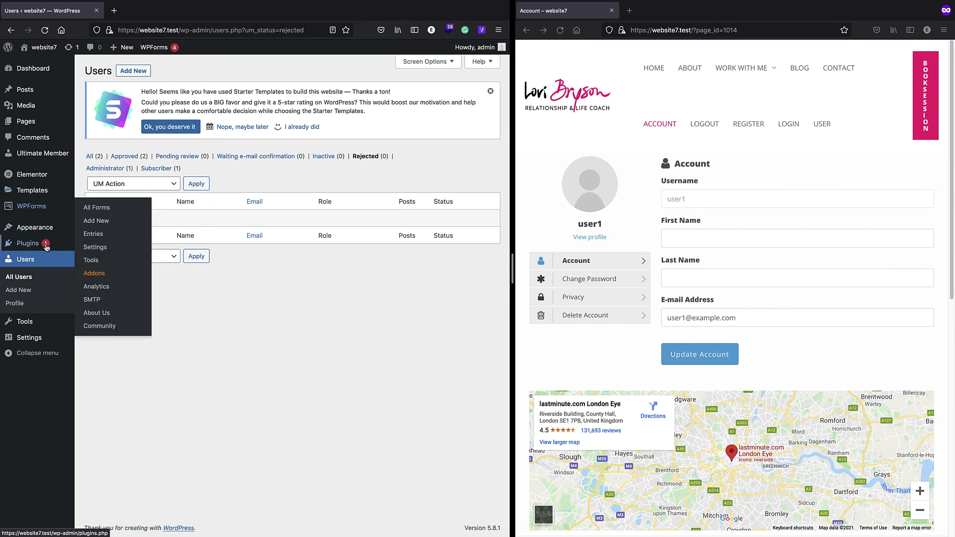
{"action": "mouse_move", "coordinate": [43, 153]}
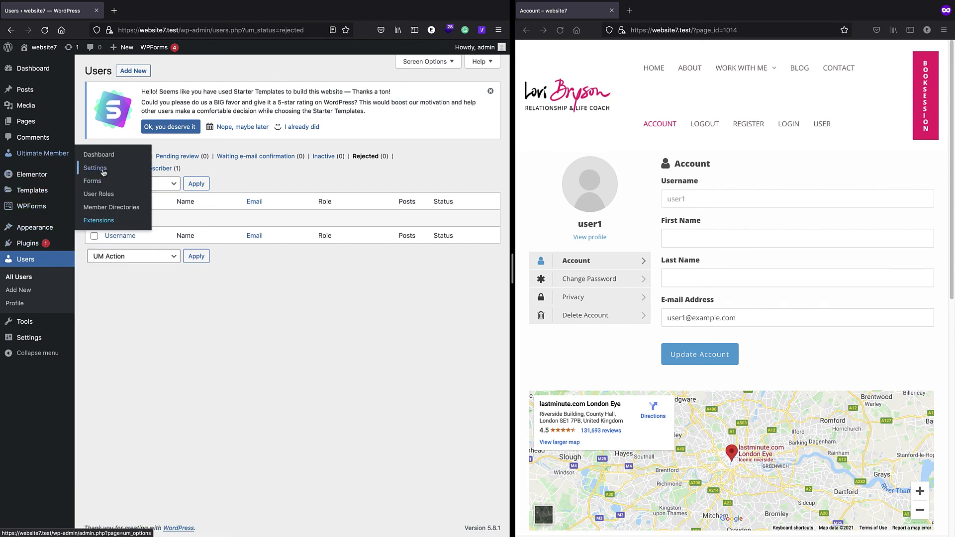
{"action": "left_click", "coordinate": [100, 169]}
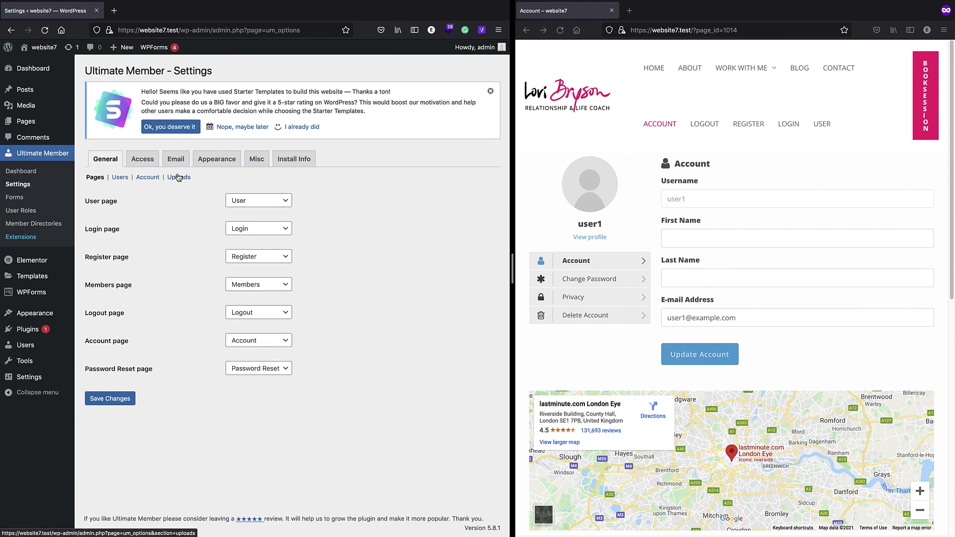
- Review the Appearance profile settings: 190x190px photo, 300px cover size, 2.7:1 cover ratio
{"action": "left_click", "coordinate": [216, 160]}
{"action": "scroll", "coordinate": [249, 153], "scroll_direction": "down", "scroll_amount": 4}
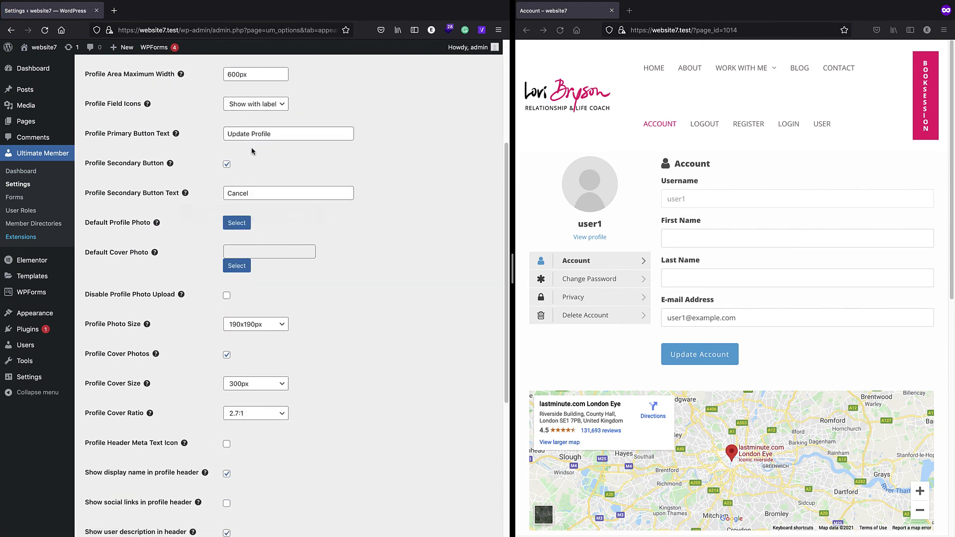
{"action": "scroll", "coordinate": [279, 188], "scroll_direction": "down", "scroll_amount": 4}
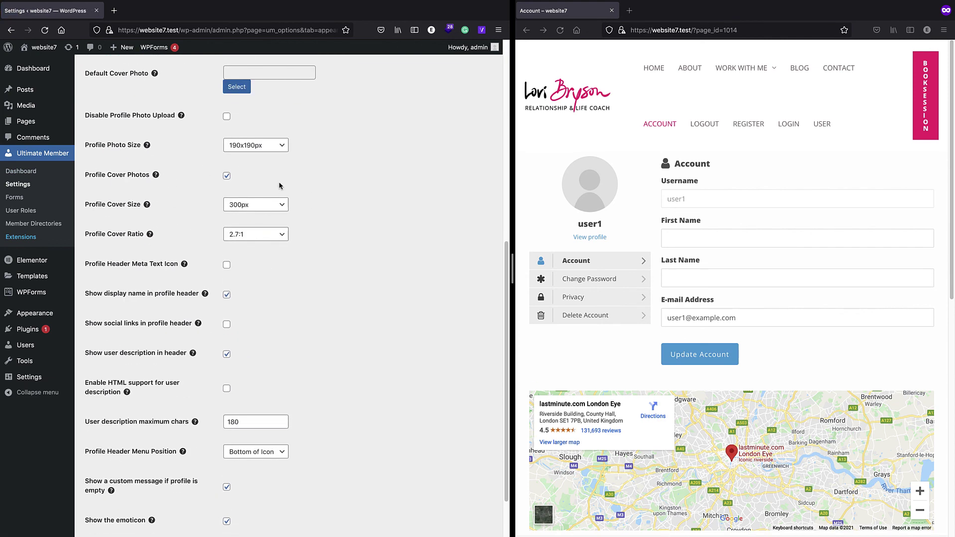
{"action": "scroll", "coordinate": [296, 312], "scroll_direction": "down", "scroll_amount": 2}
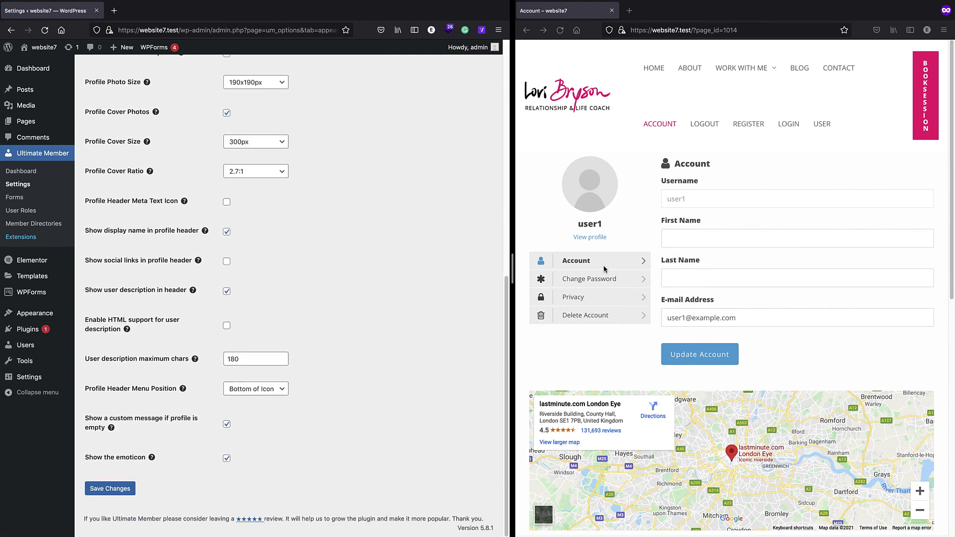